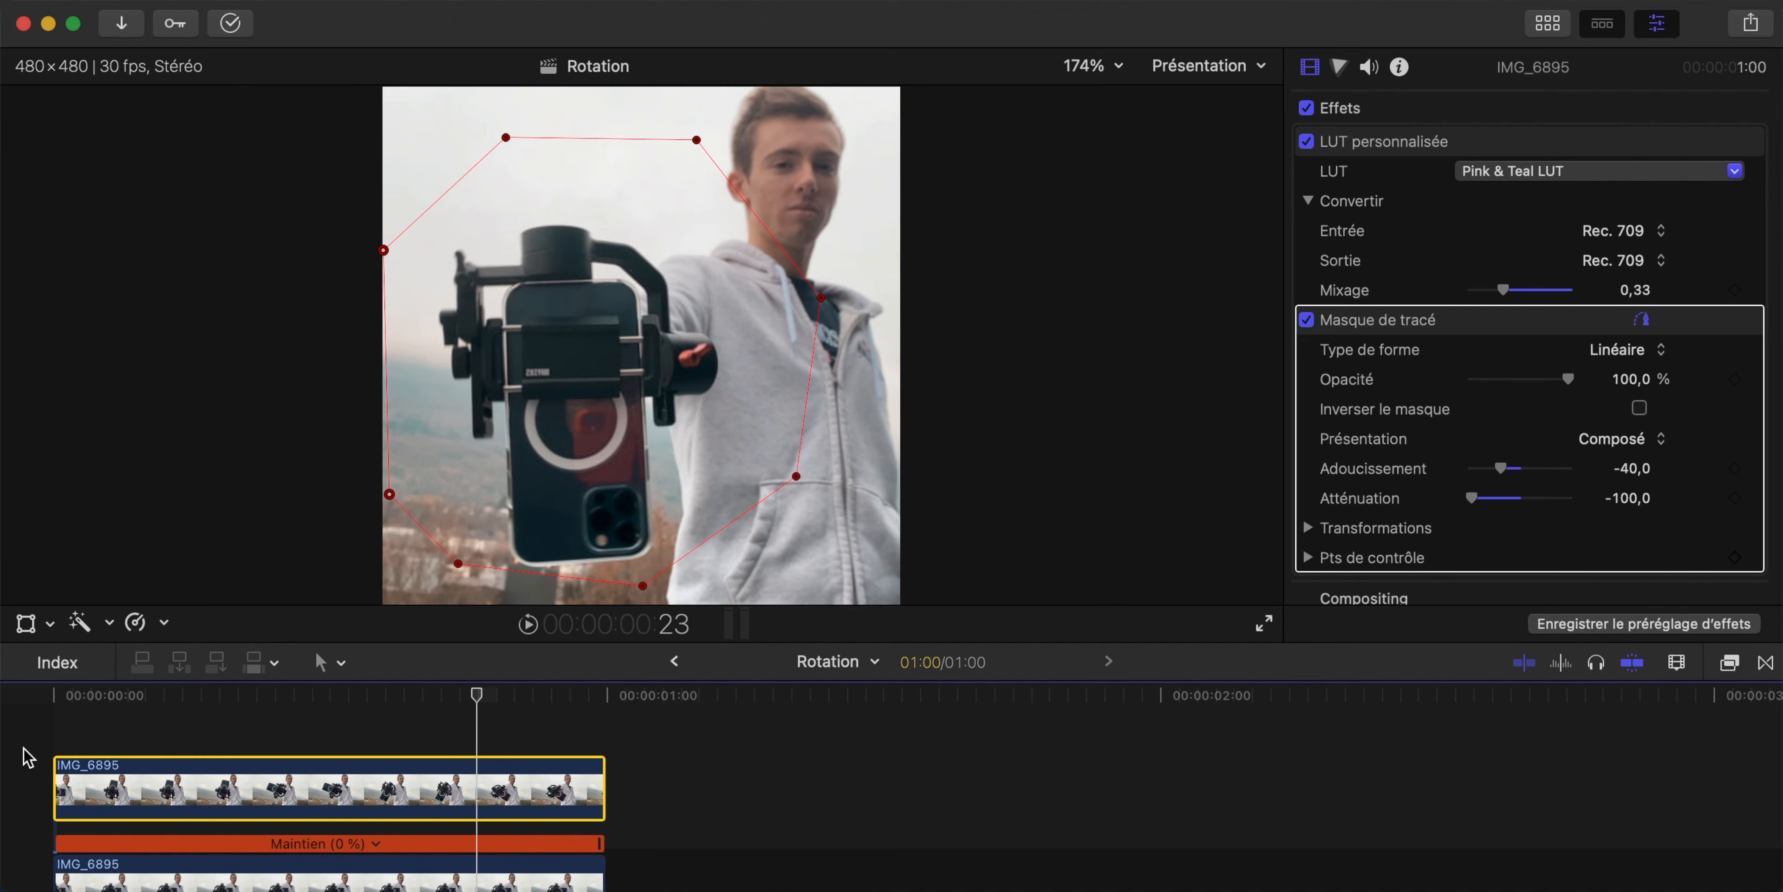
- Create a 480×480, 30 fps project named Action containing clip IMG_4573 trimmed to one second
key("super+n")
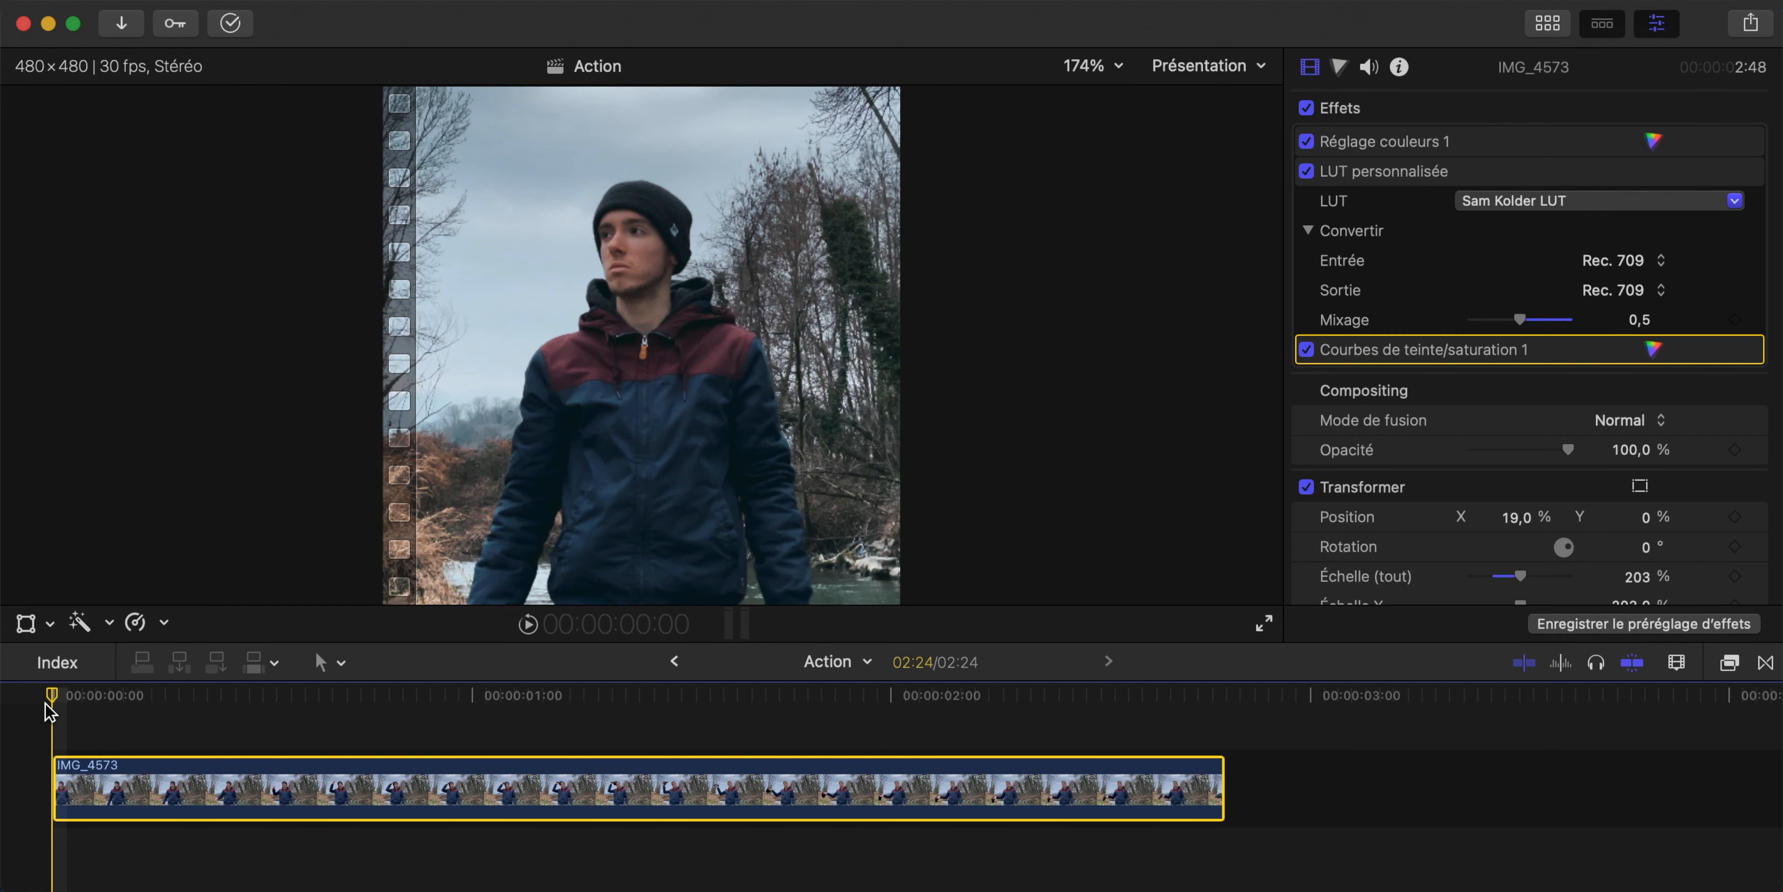
key("space")
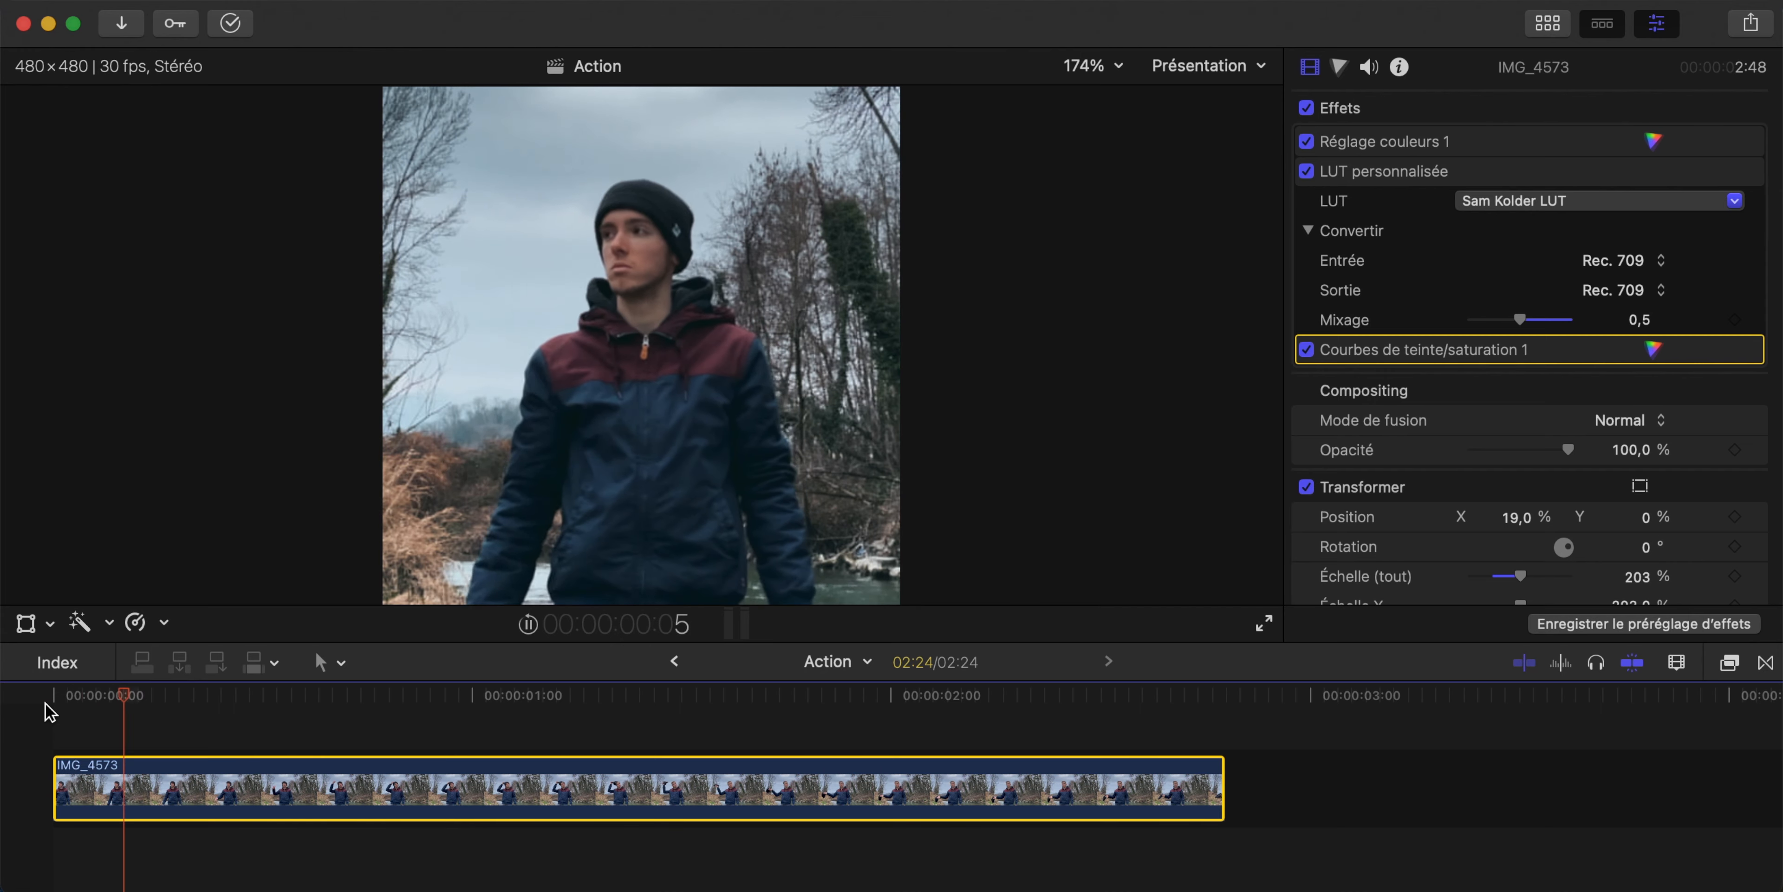
key("space")
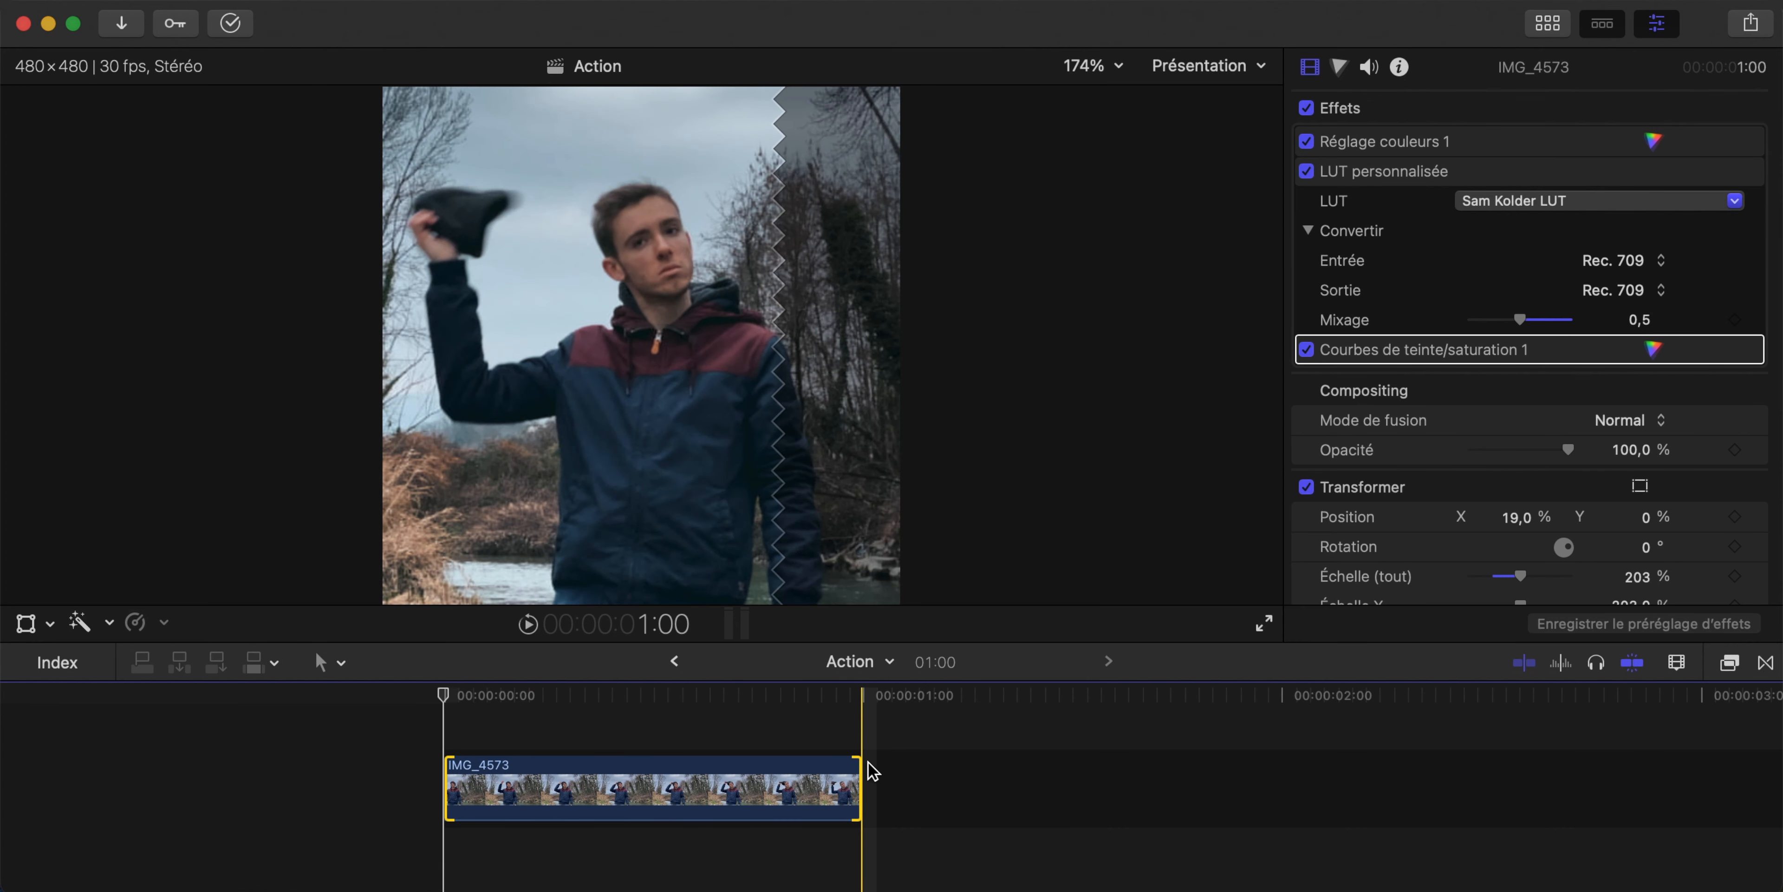
- Duplicate the trimmed IMG_4573 clip directly after itself, reverse the copy and play the sequence from the start
left_click(717, 793)
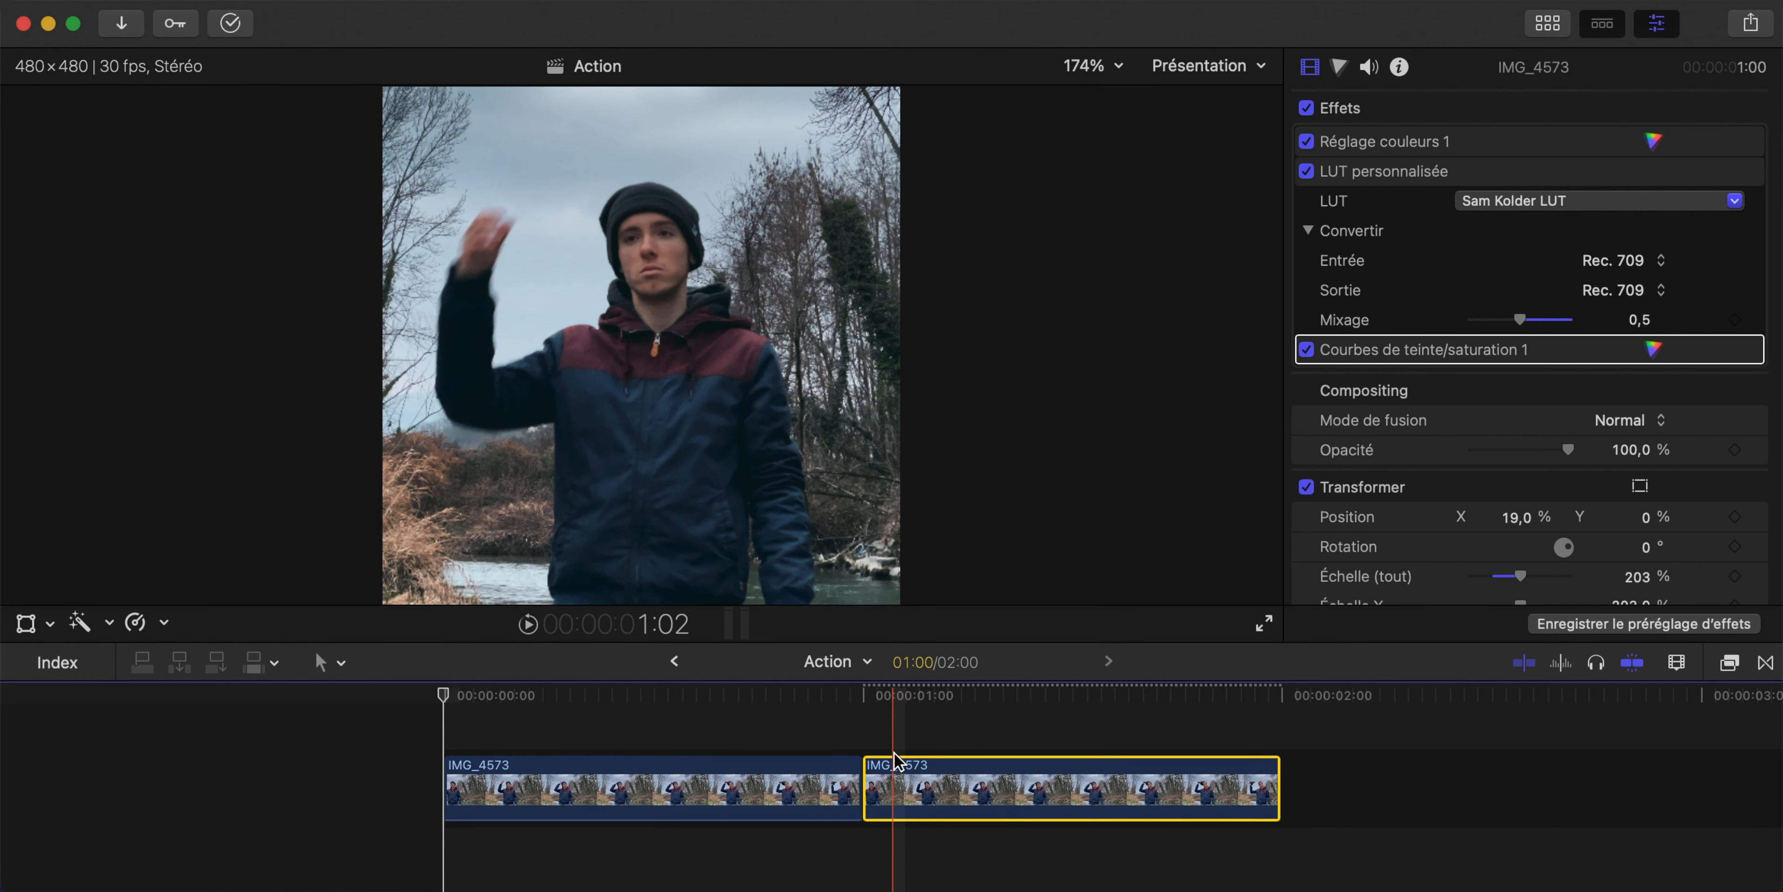
left_click(149, 624)
left_click(195, 825)
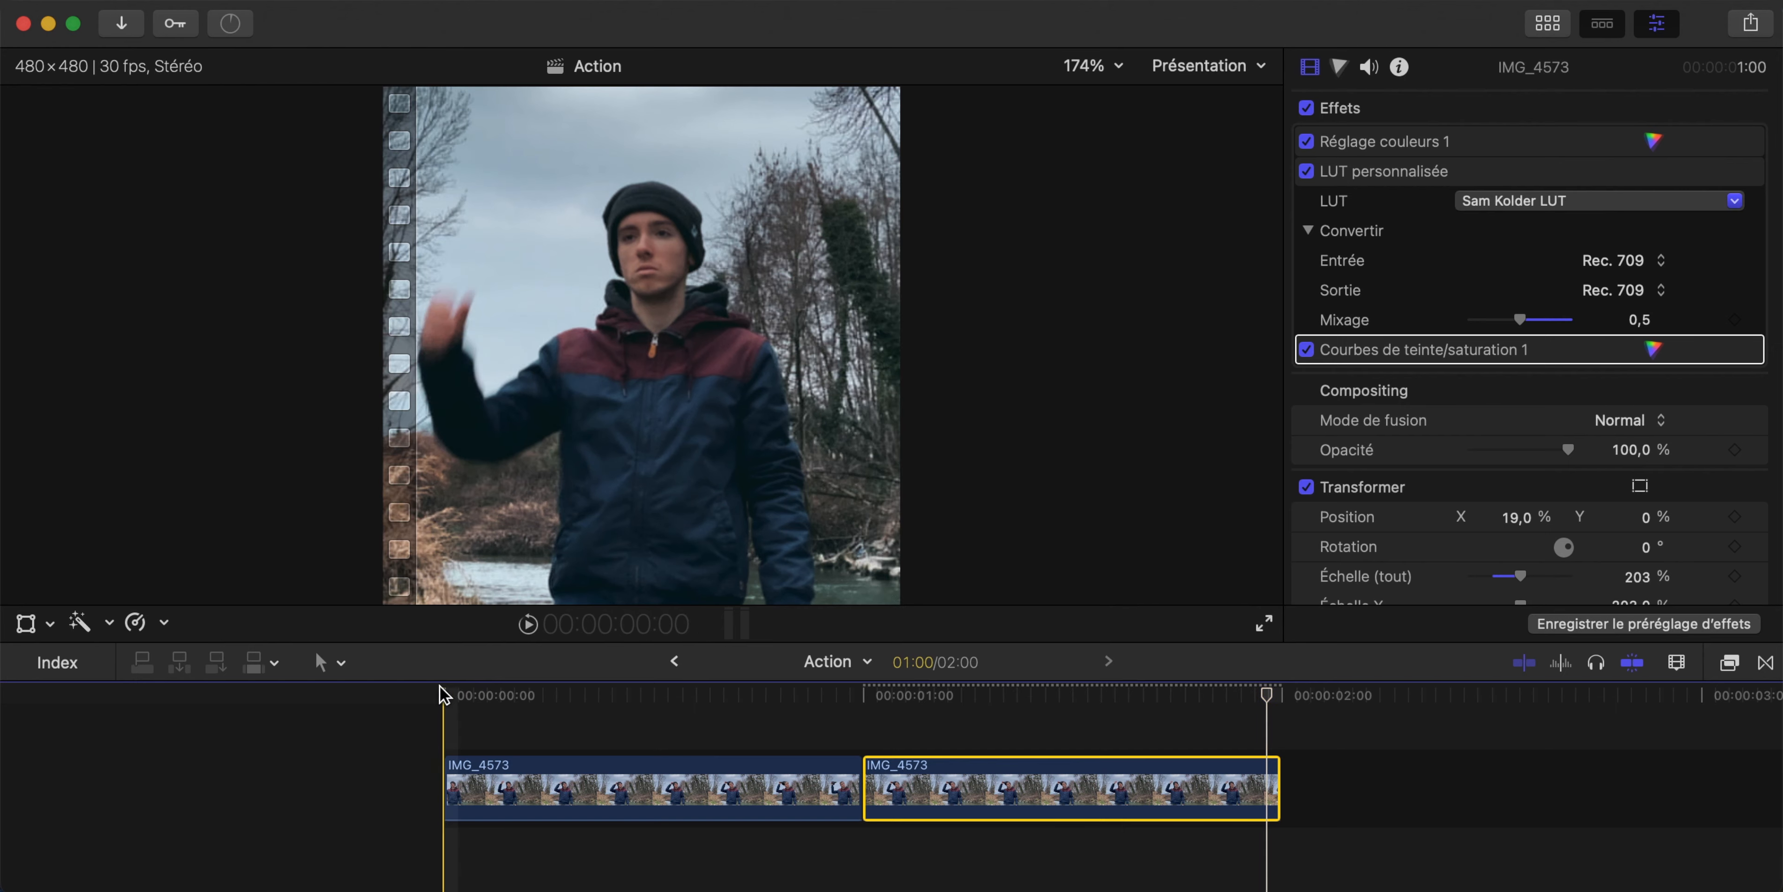
key("space")
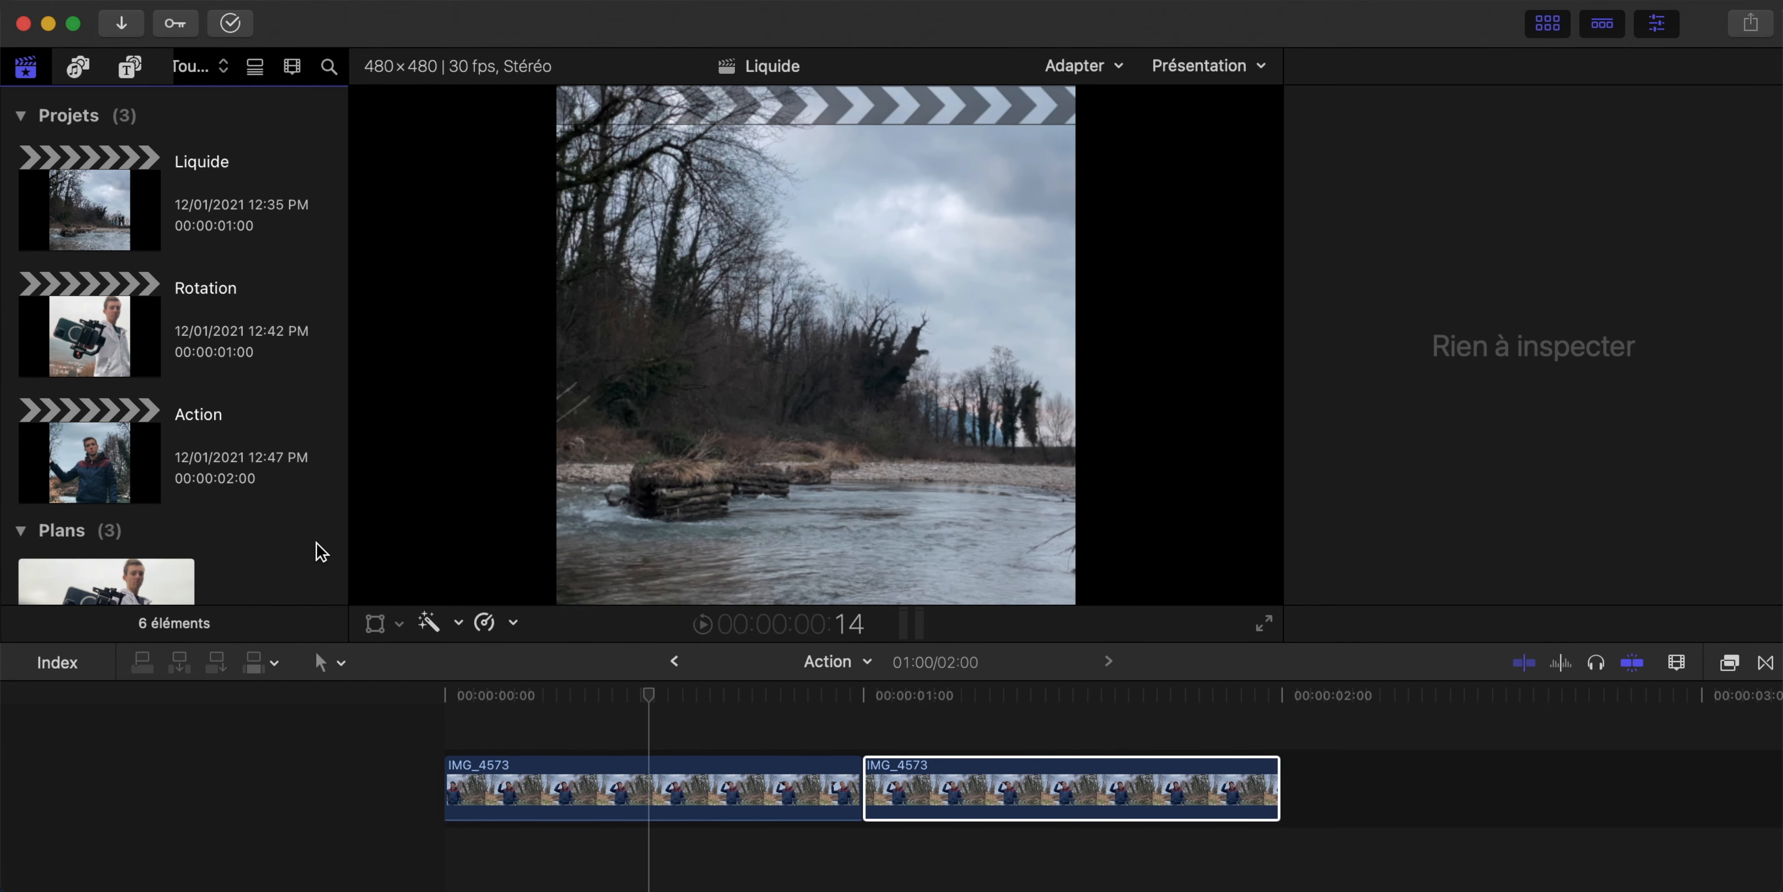
- Export the Liquide, Rotation and Action projects together as master files (Fichier master) to the Téléchargements folder
left_click(131, 191)
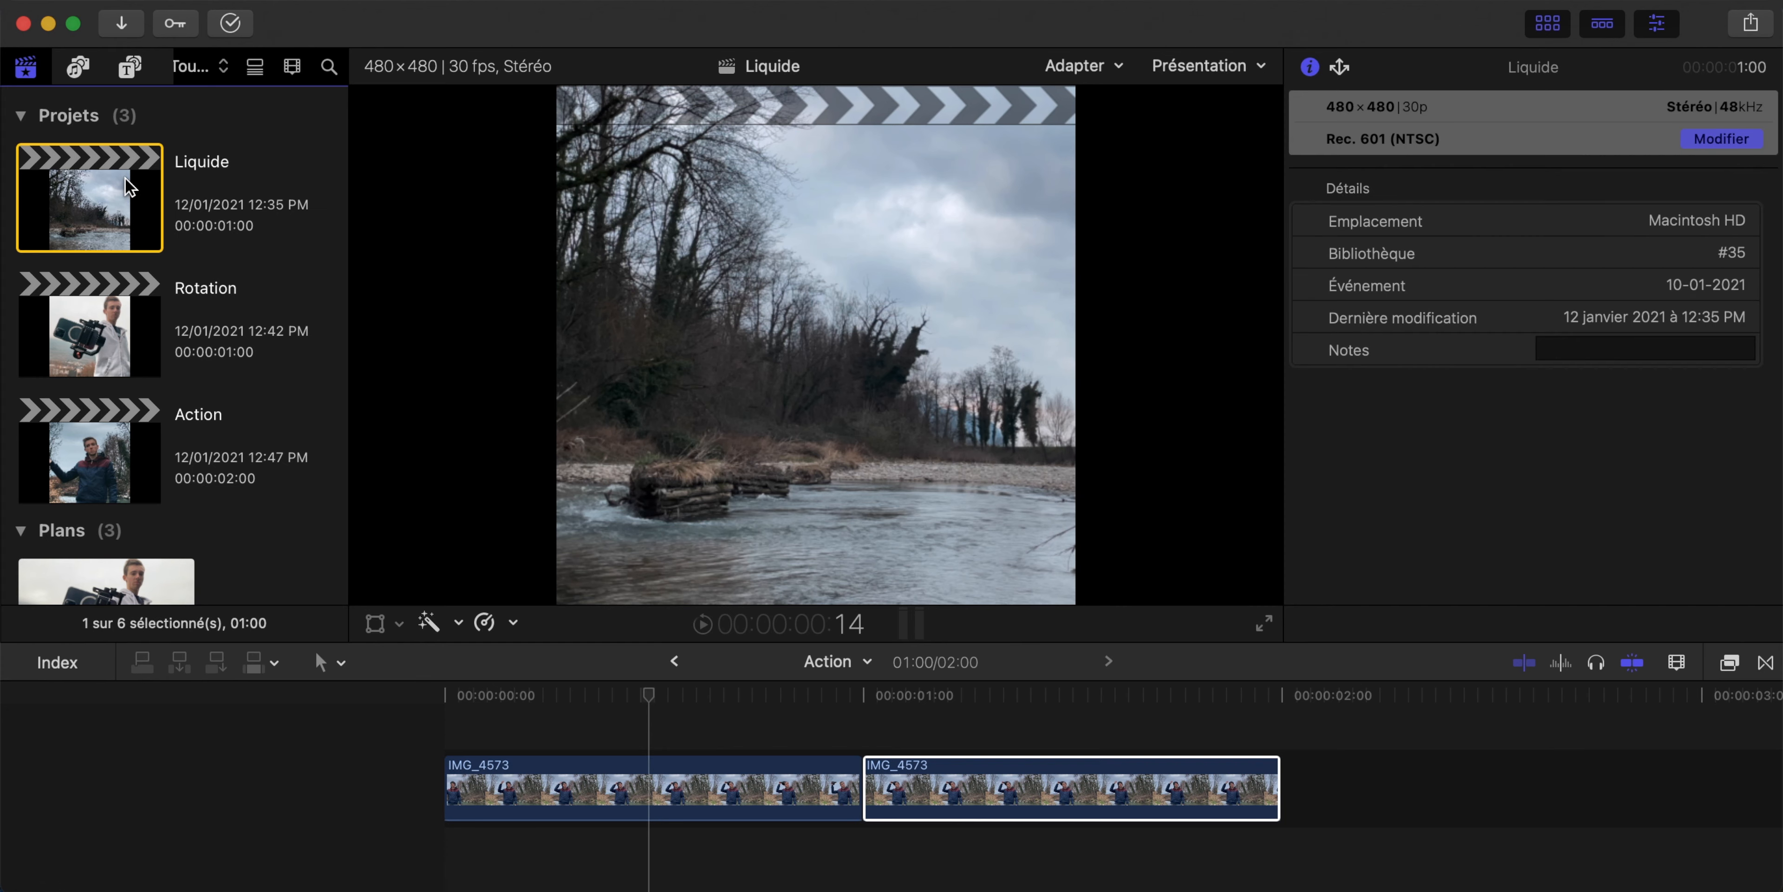
left_click(103, 464, "super")
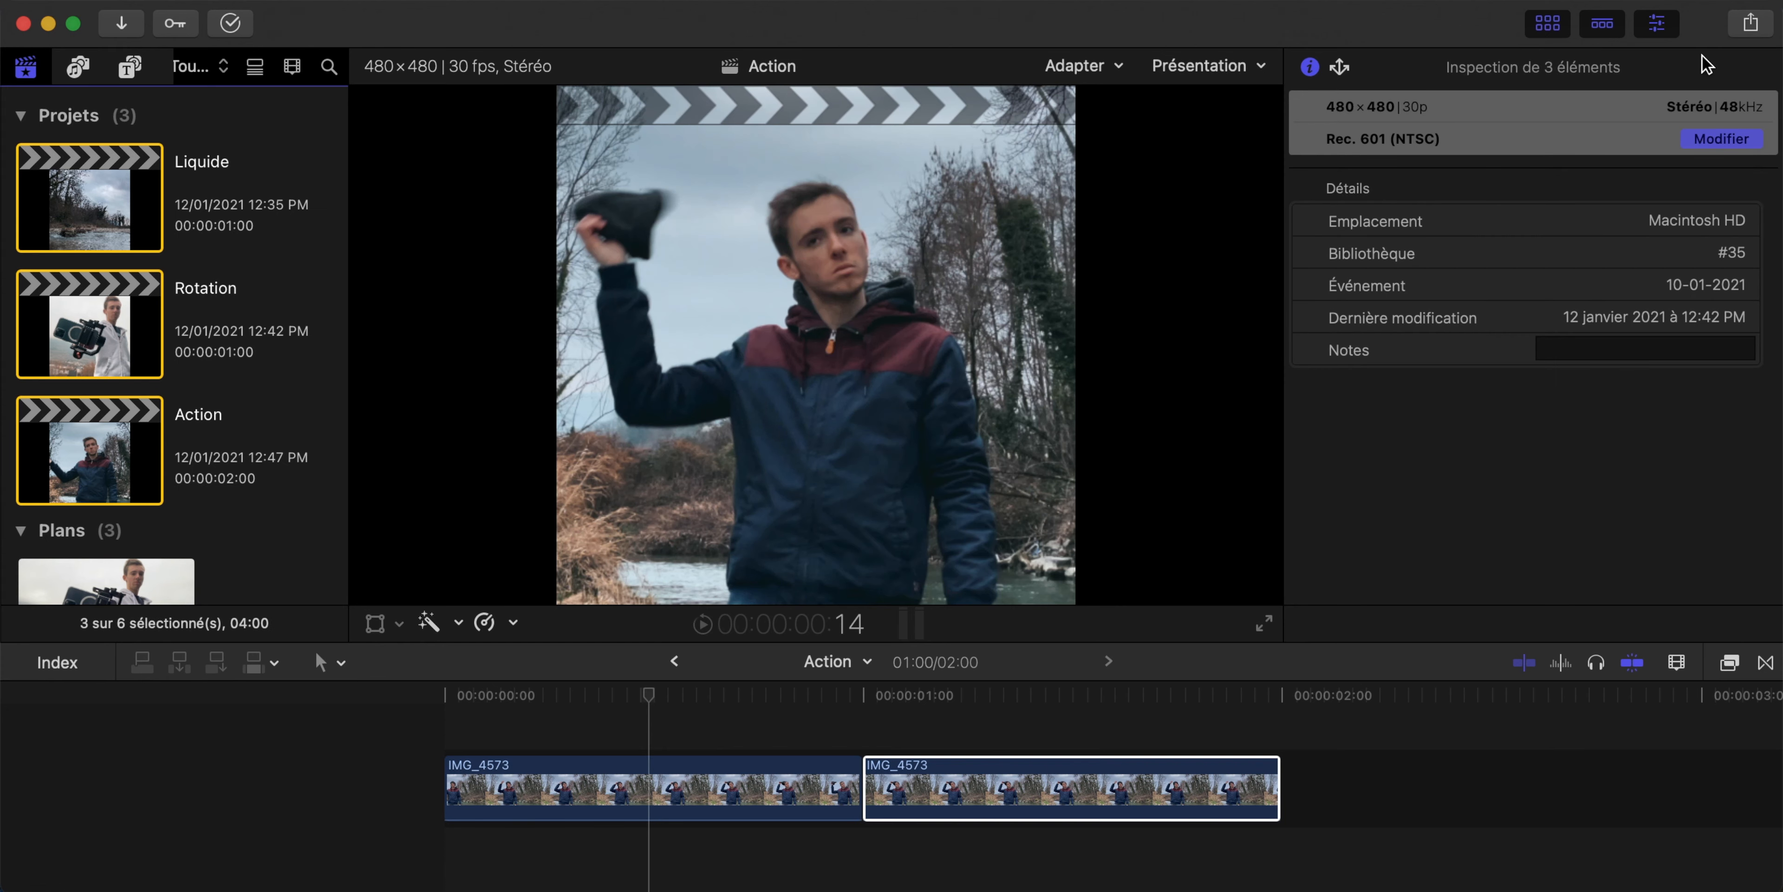
left_click(1762, 28)
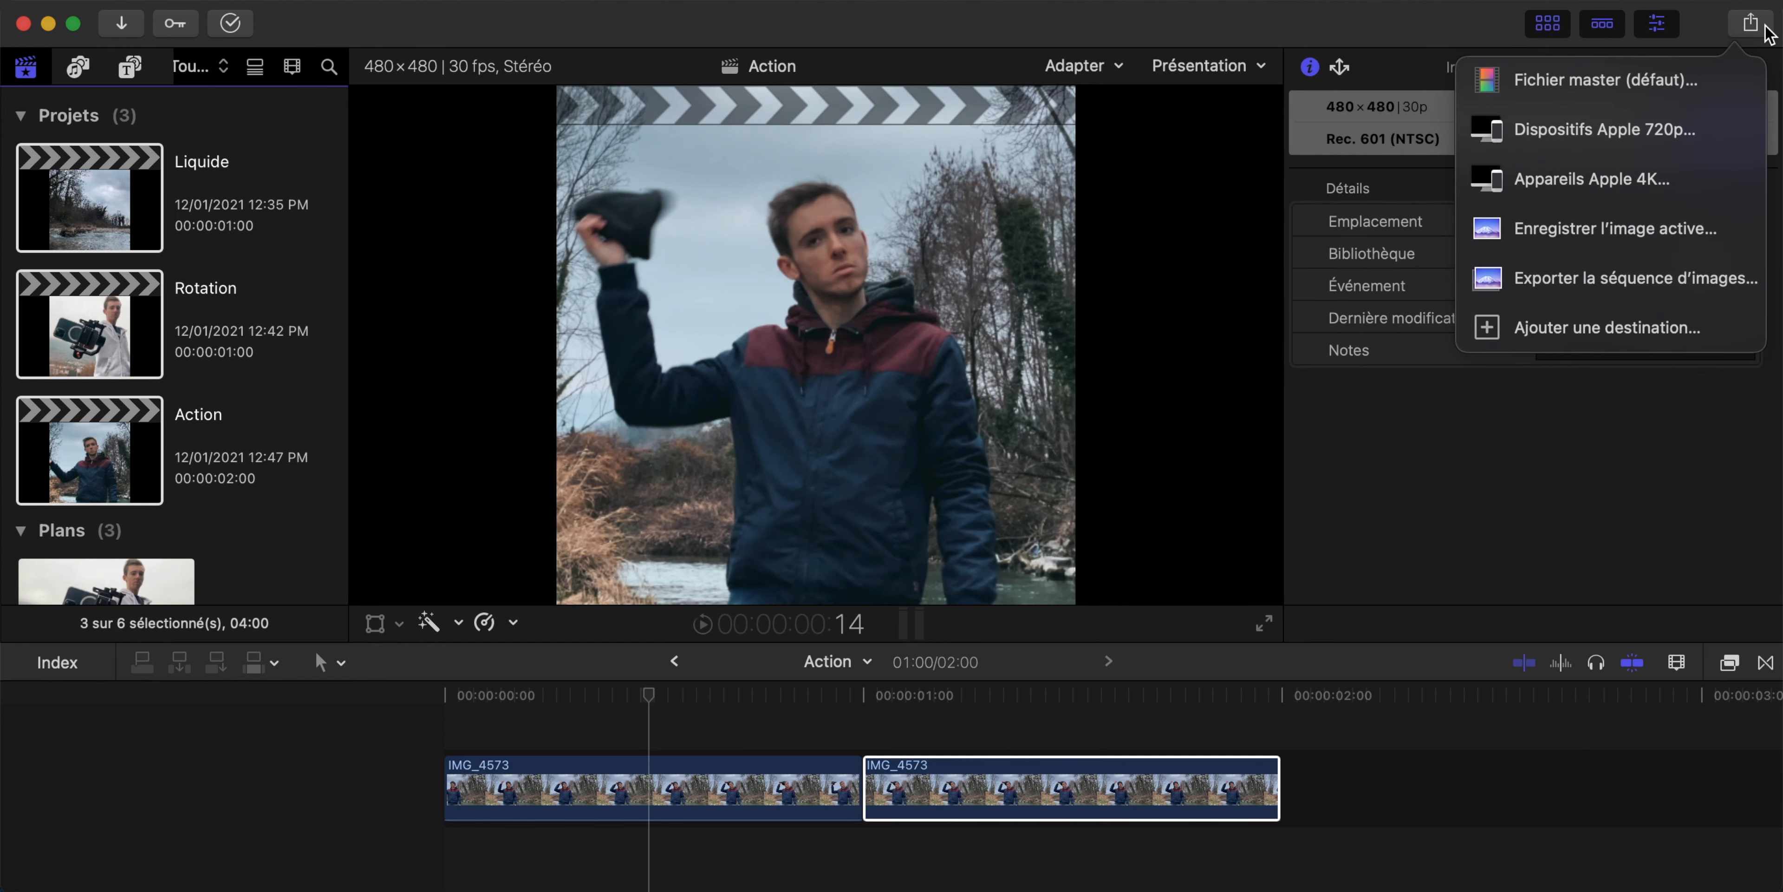
left_click(1691, 83)
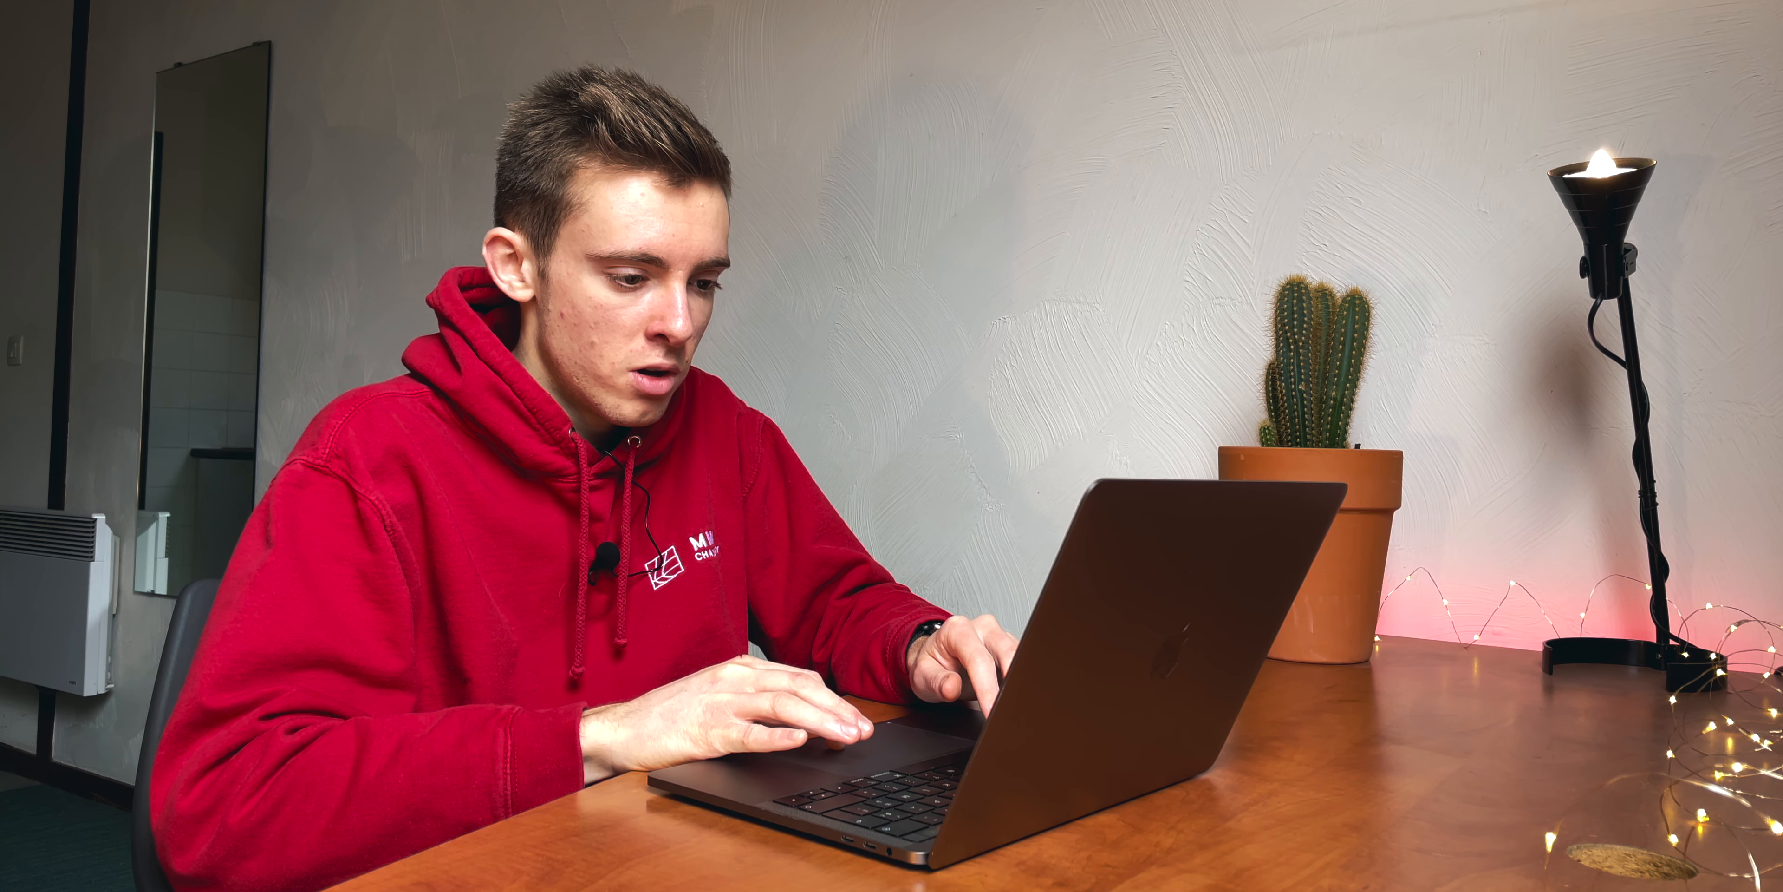
left_click(1298, 636)
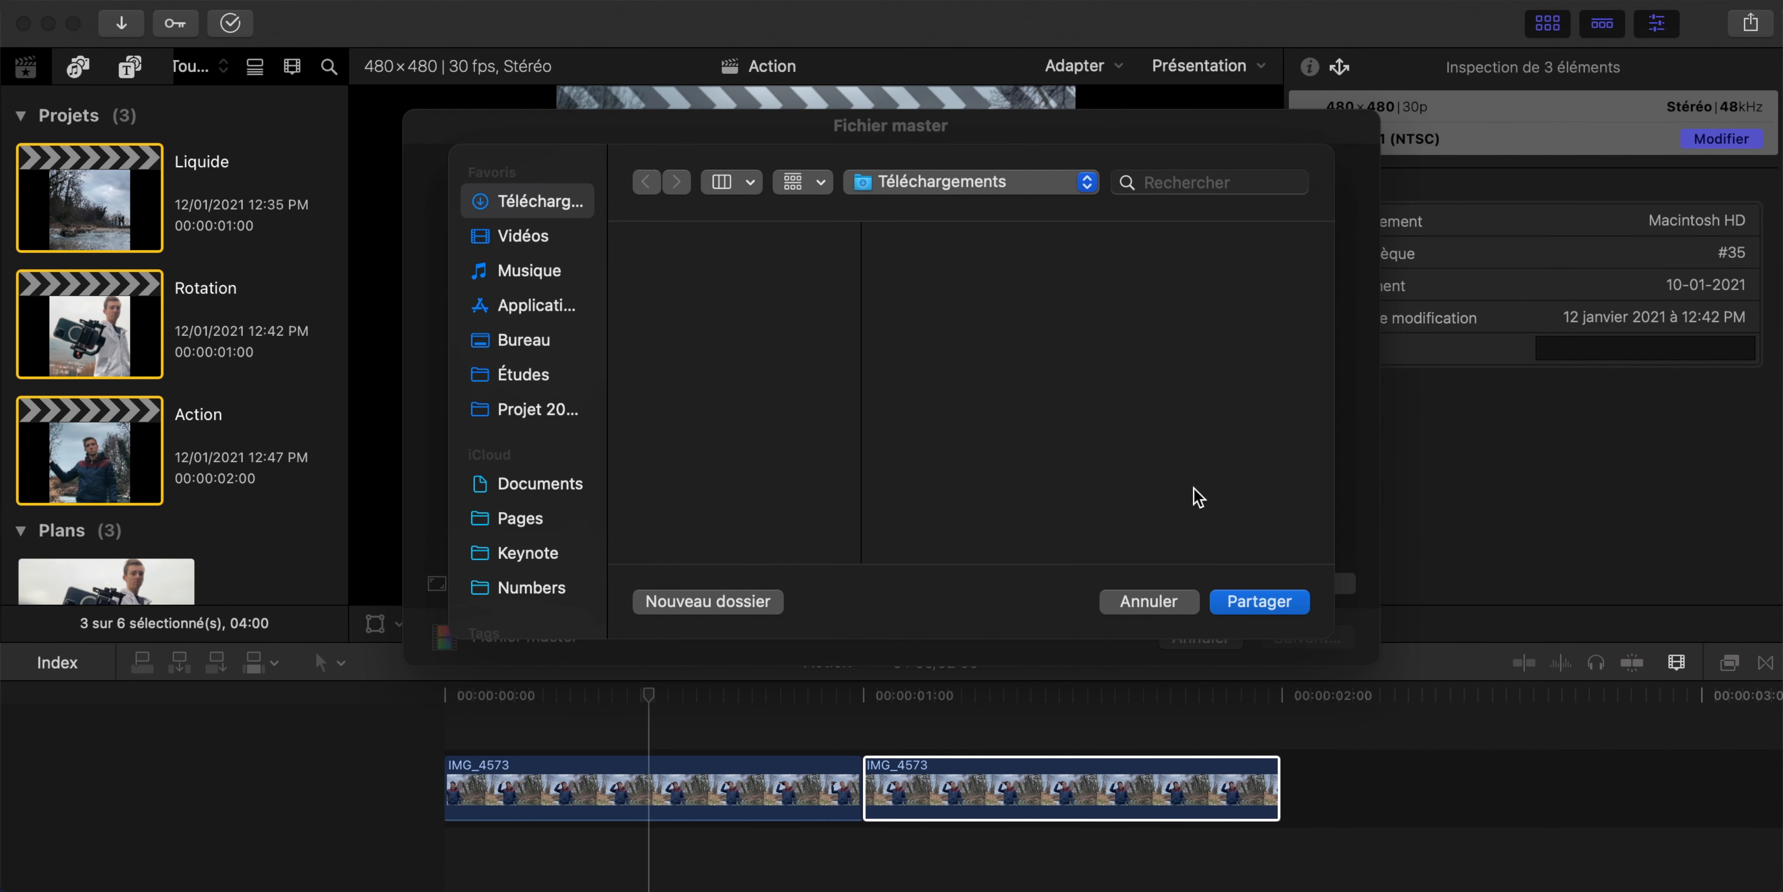
left_click(1258, 601)
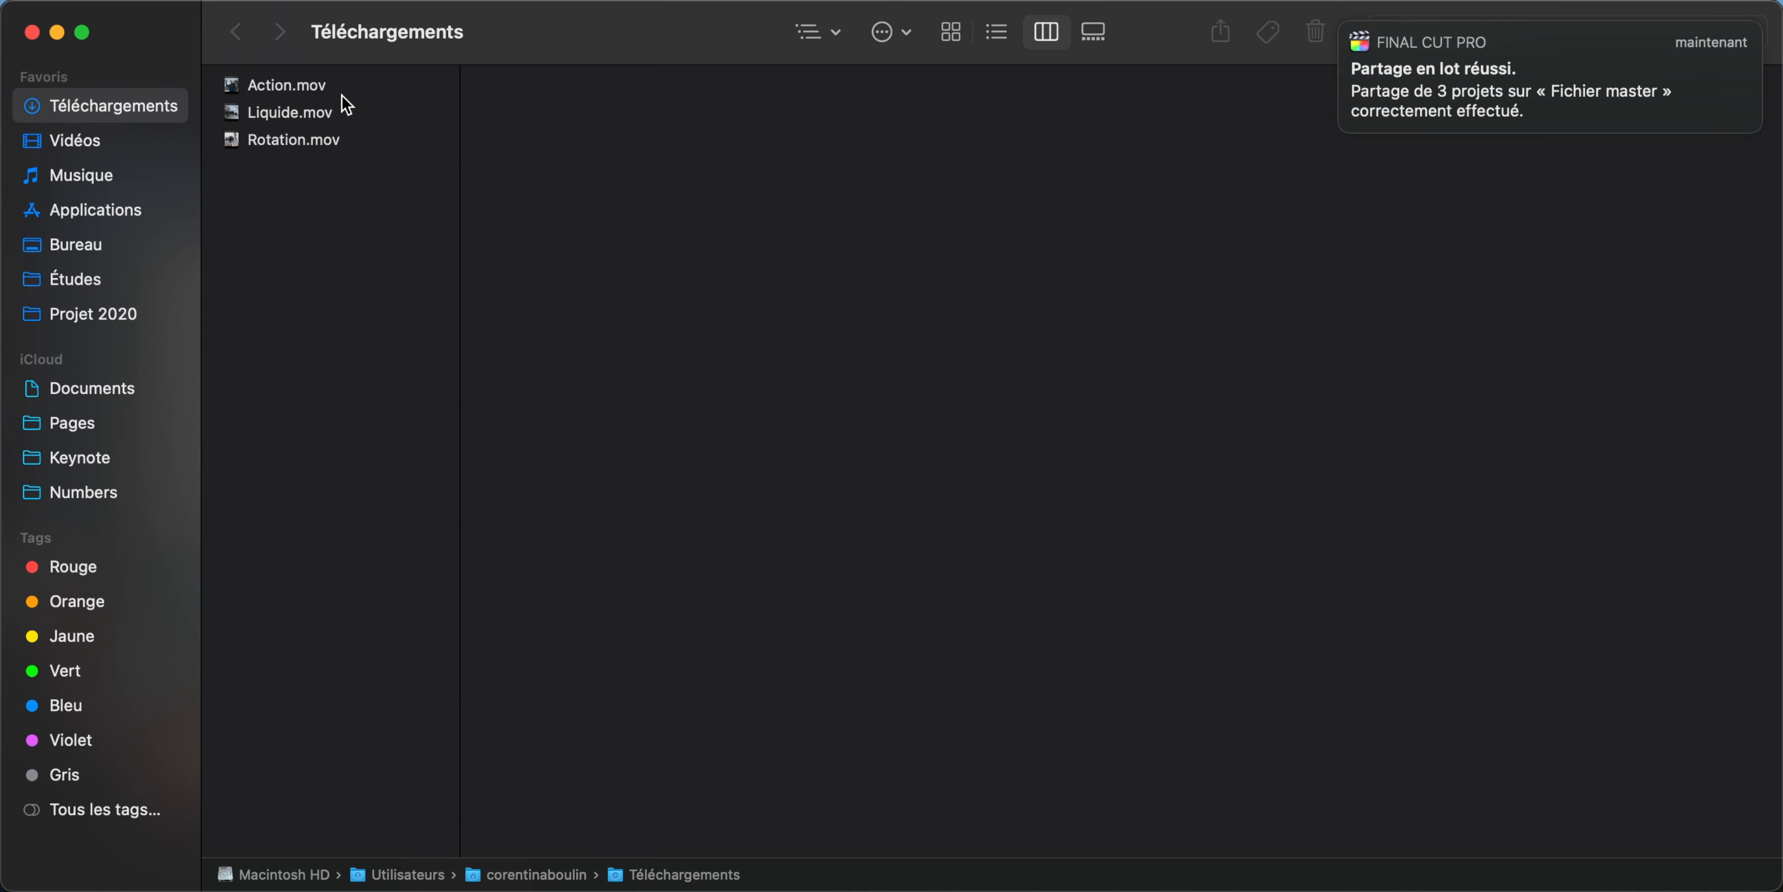
- Preview the exported Action.mov, Liquide.mov and Rotation.mov files in the Téléchargements folder
left_click(322, 89)
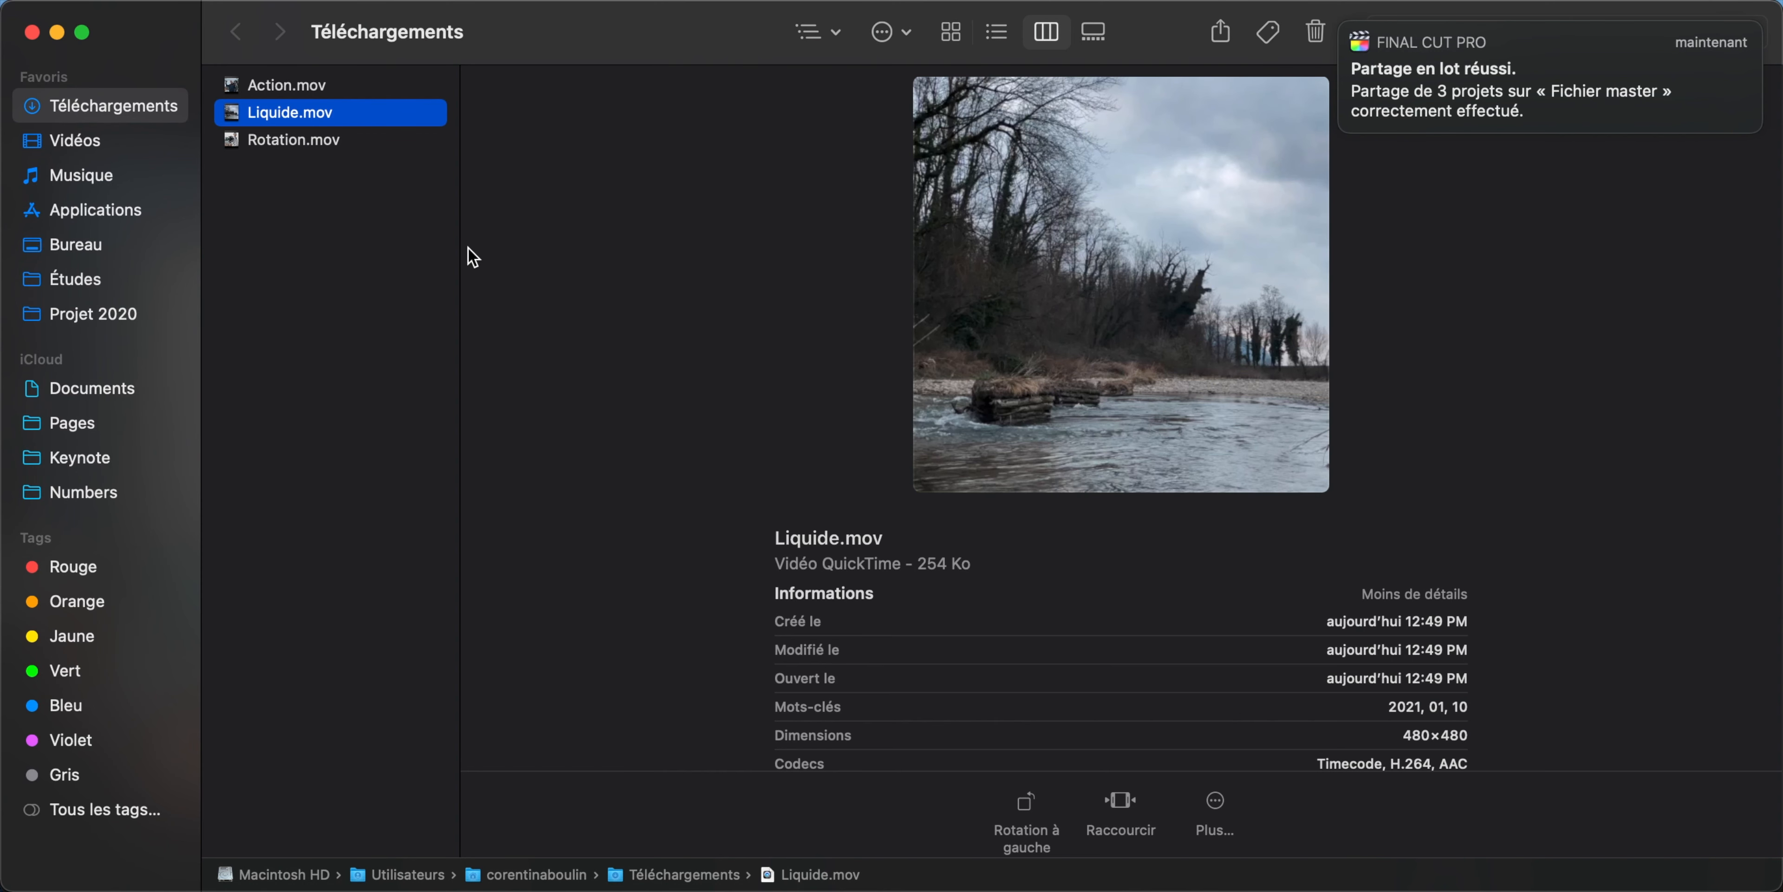
left_click(368, 143)
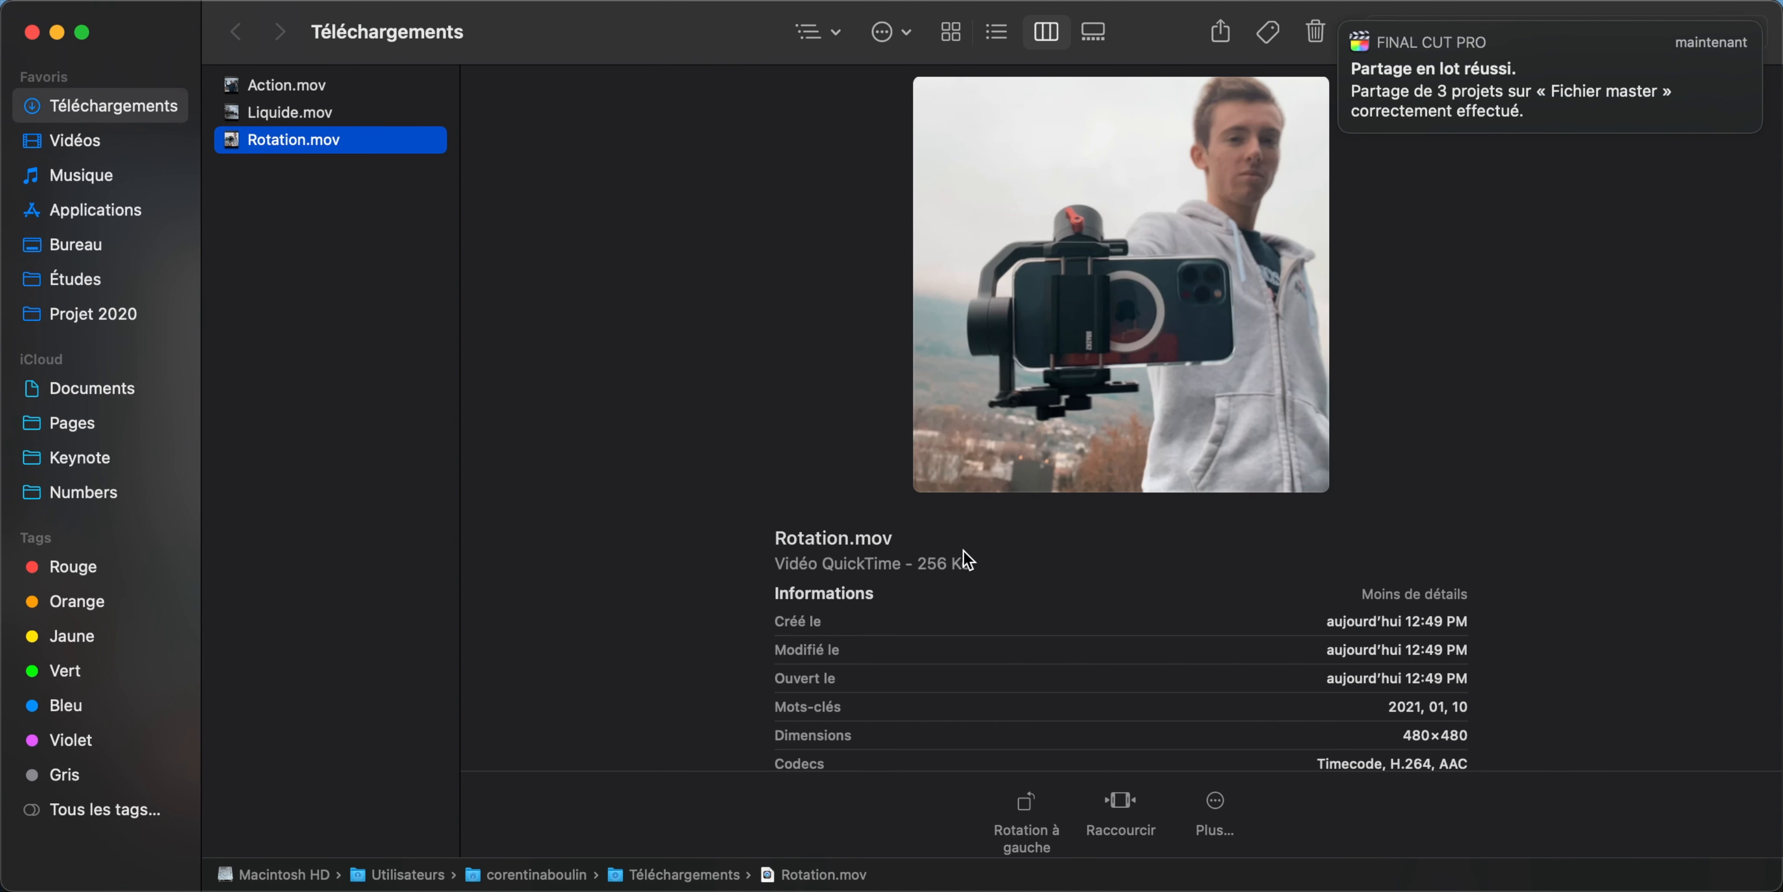
key("space")
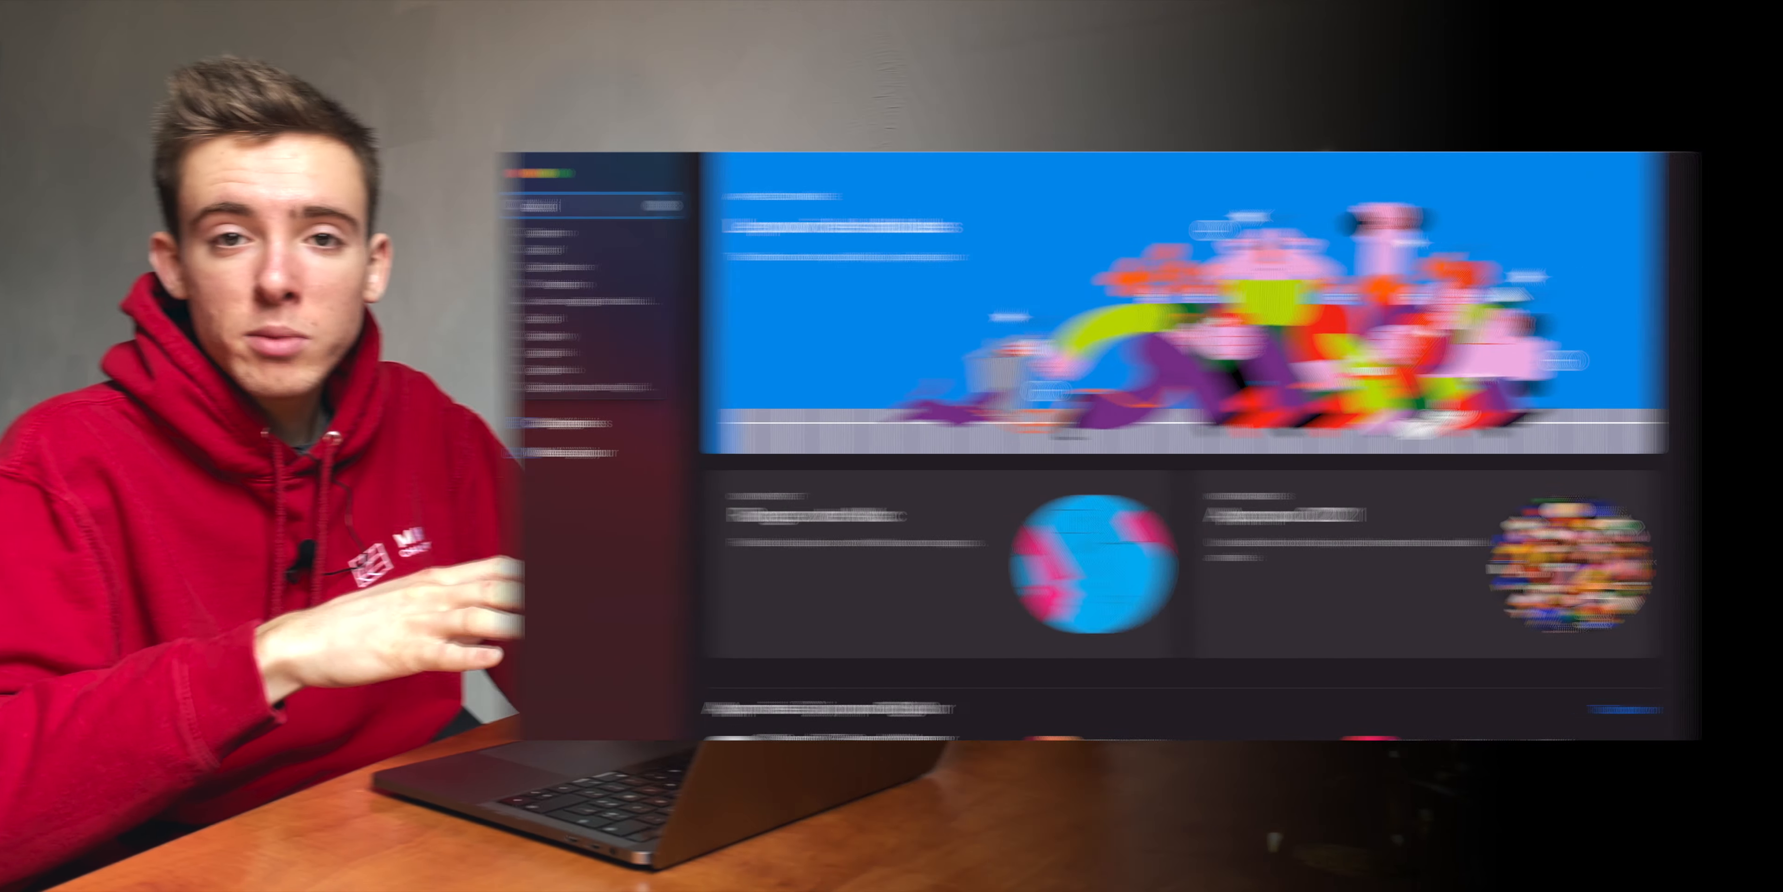
- Search the App Store for gifski
type("fski")
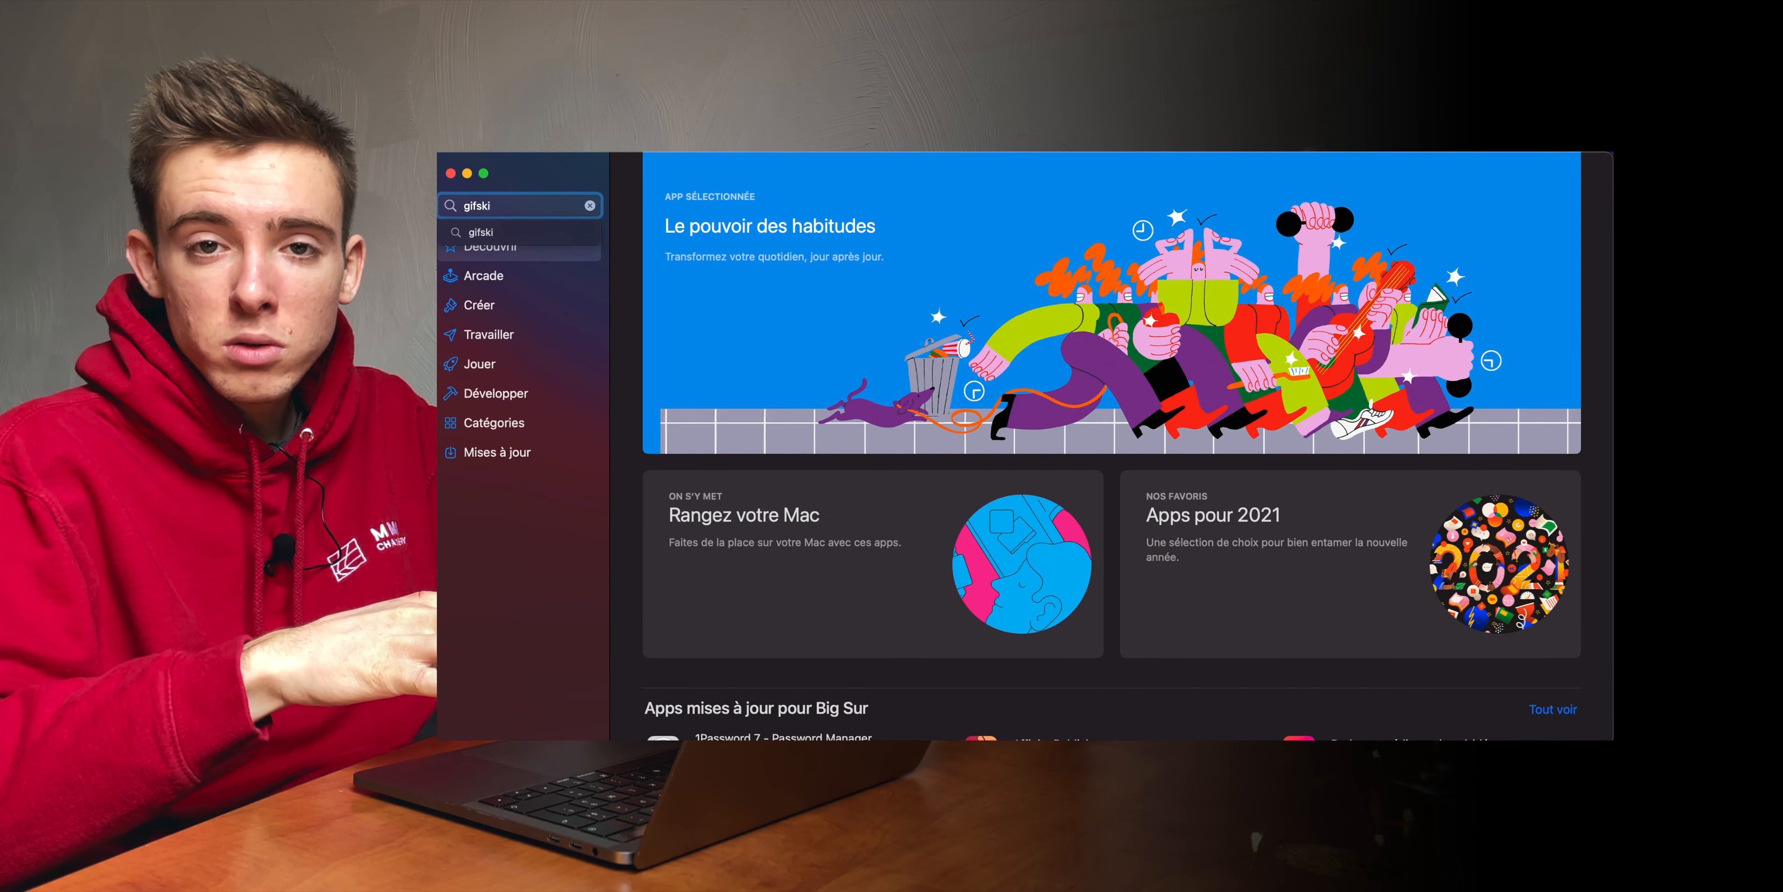
key("Return")
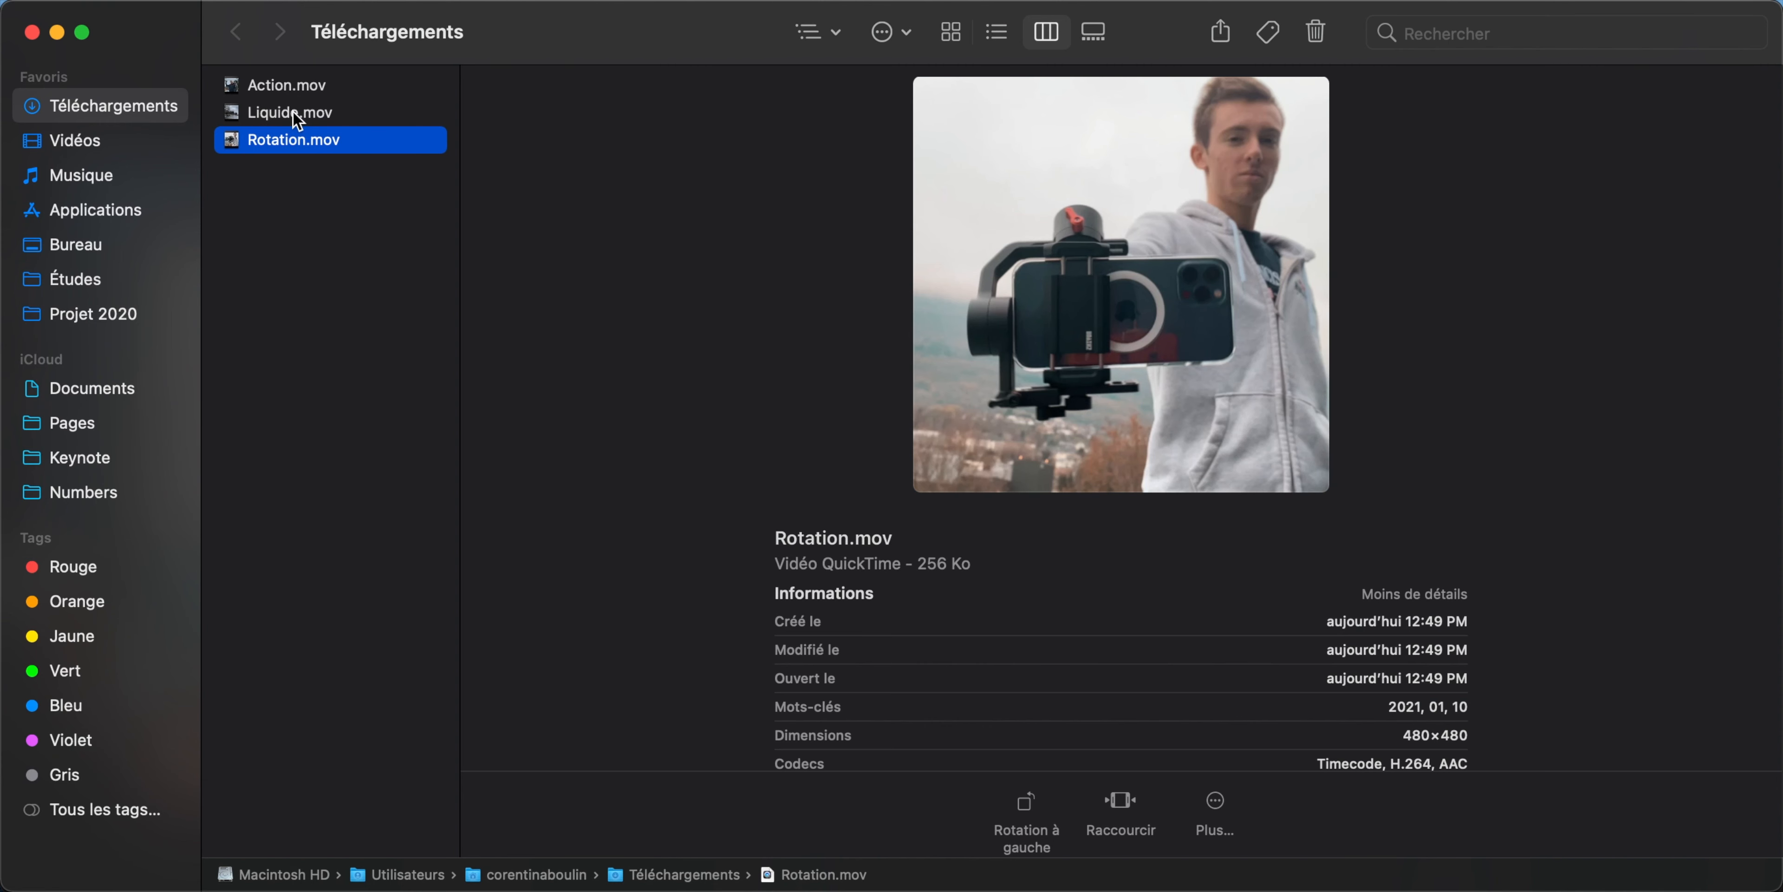
- Load Liquide.mov from the Téléchargements folder into Gifski, convert it at a reduced frame rate and save it as Liquide.gif
left_click(294, 111)
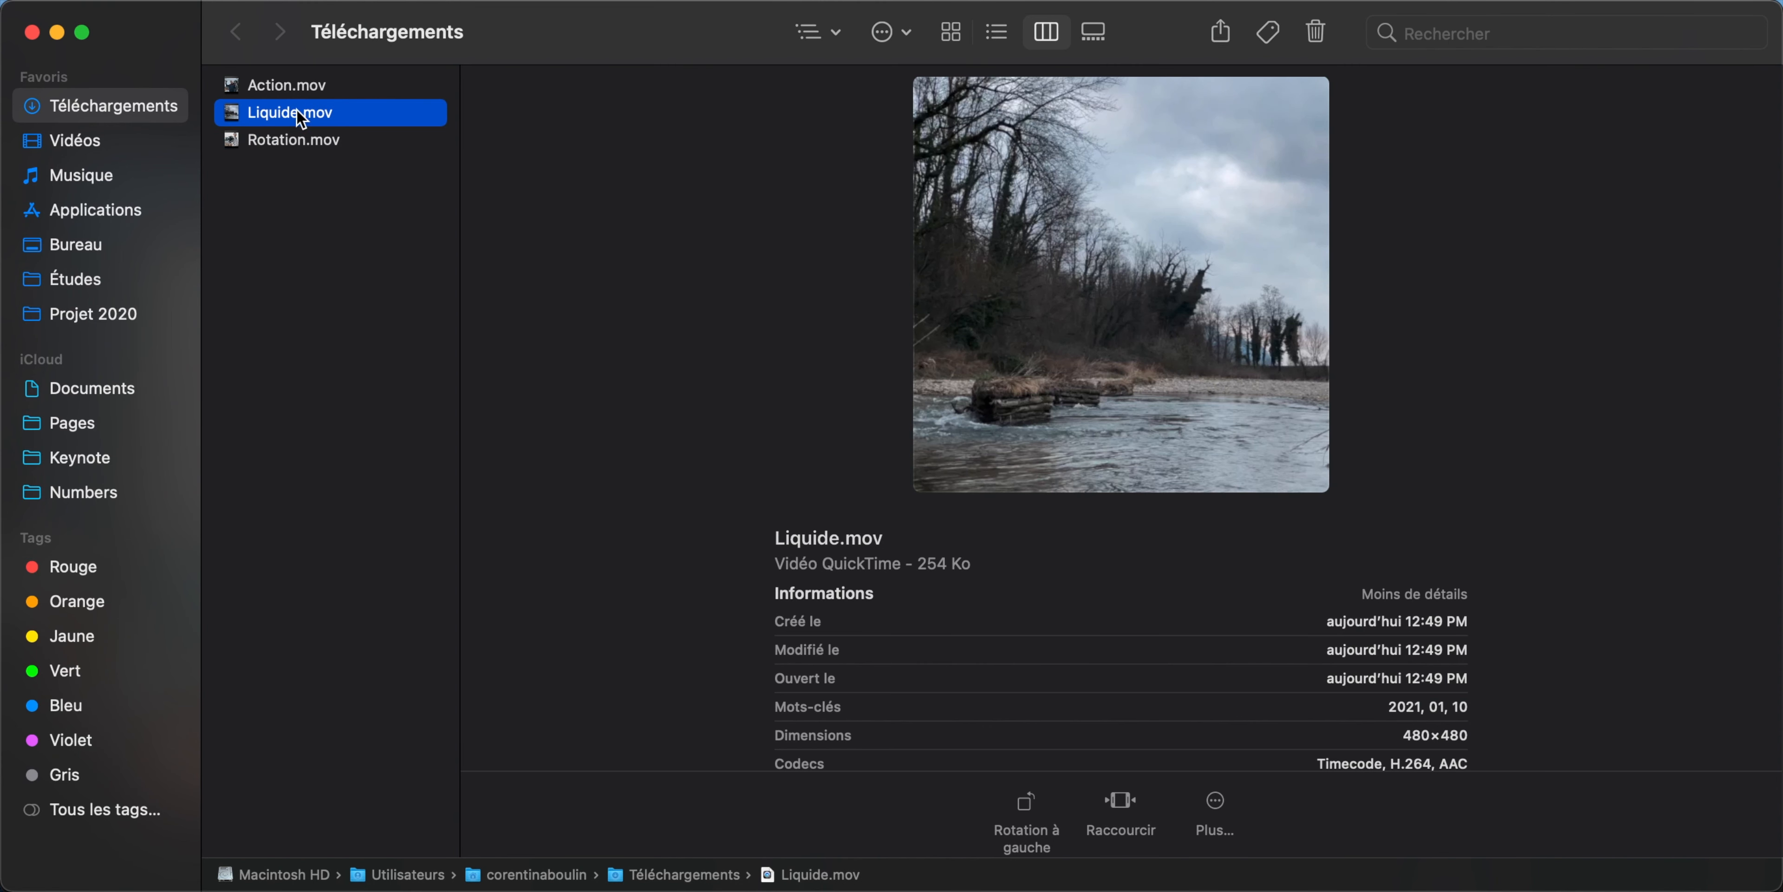
left_click_drag(297, 115, 904, 474)
key("ctrl+Left")
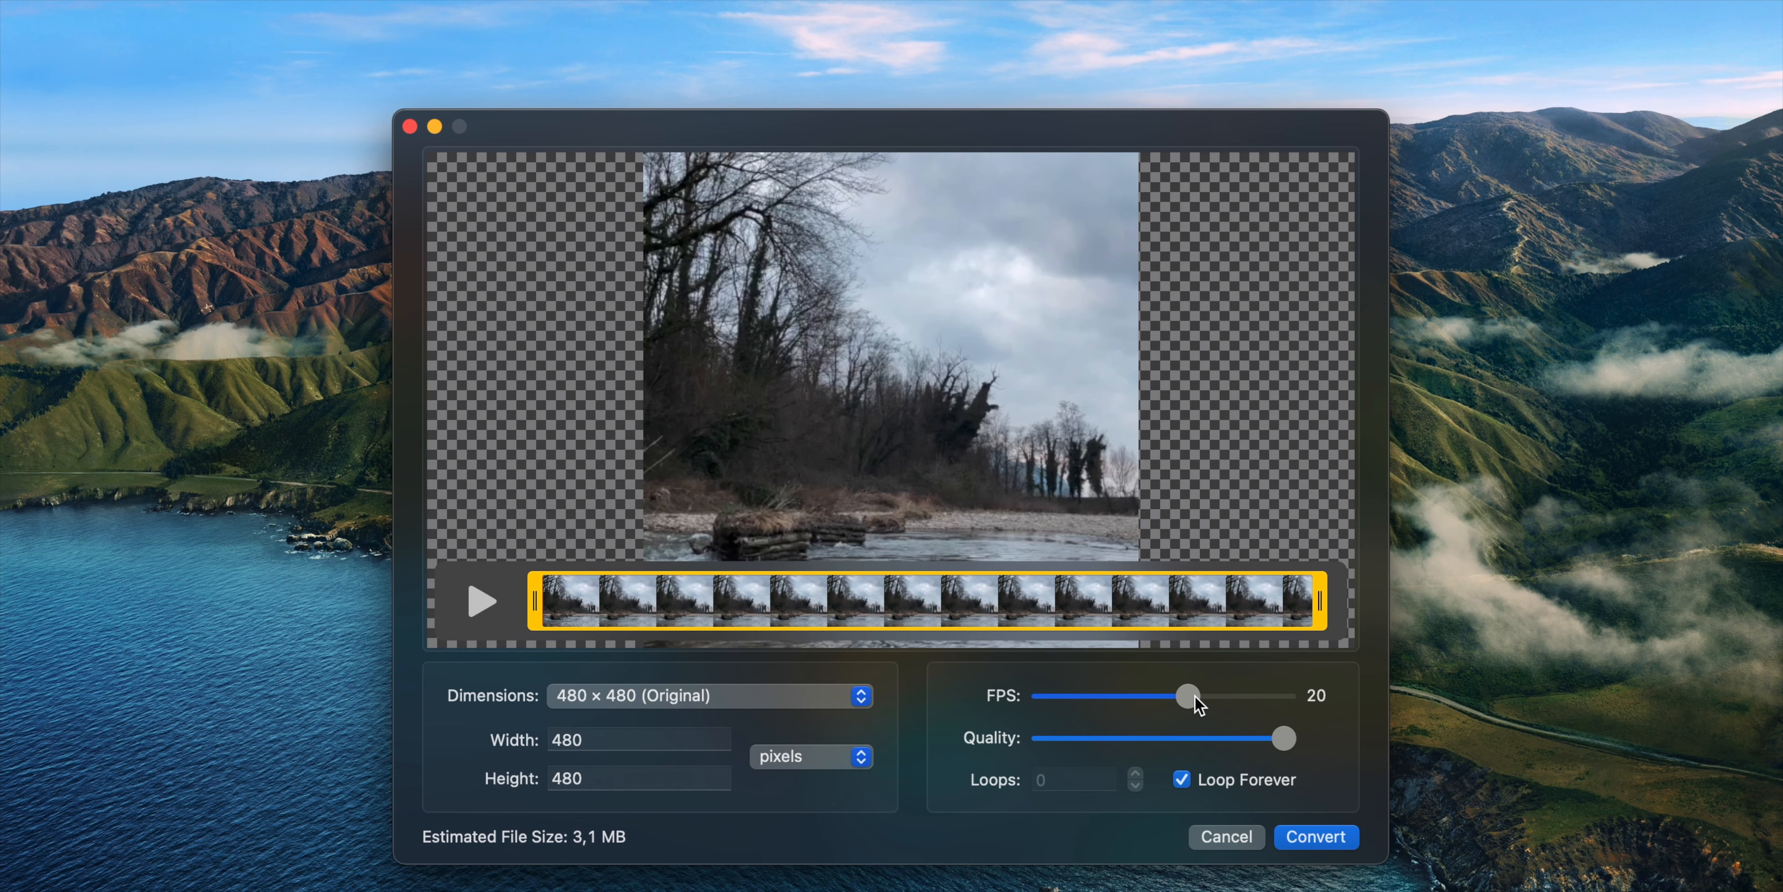
left_click_drag(1196, 697, 1159, 697)
left_click(1307, 833)
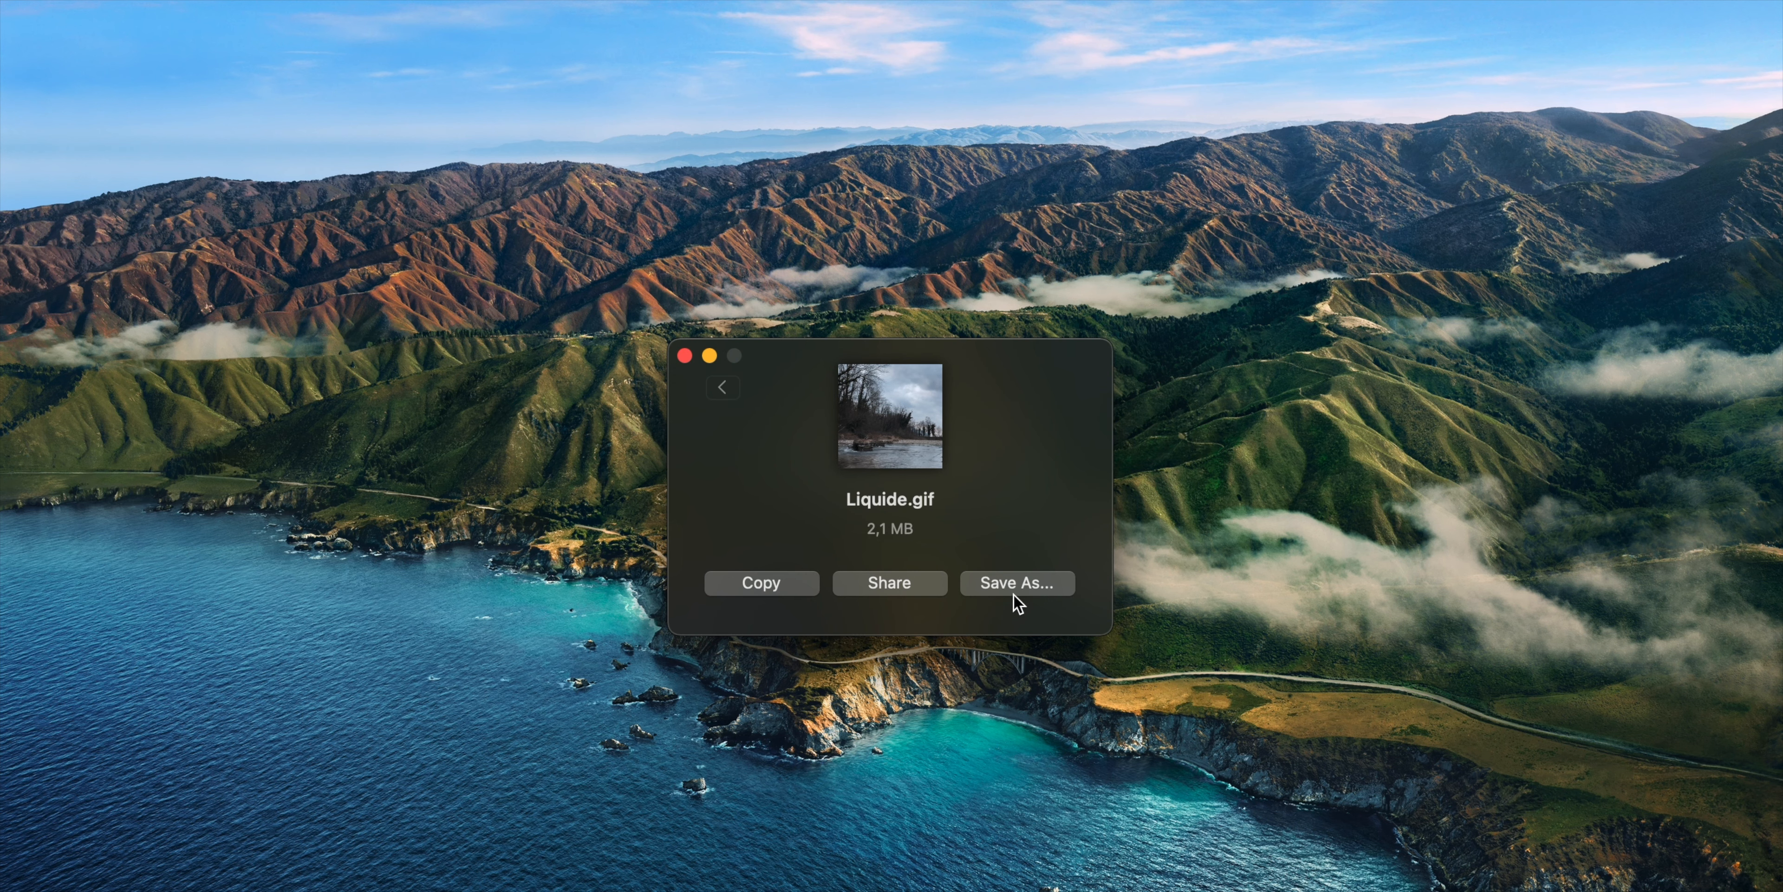
left_click(1018, 585)
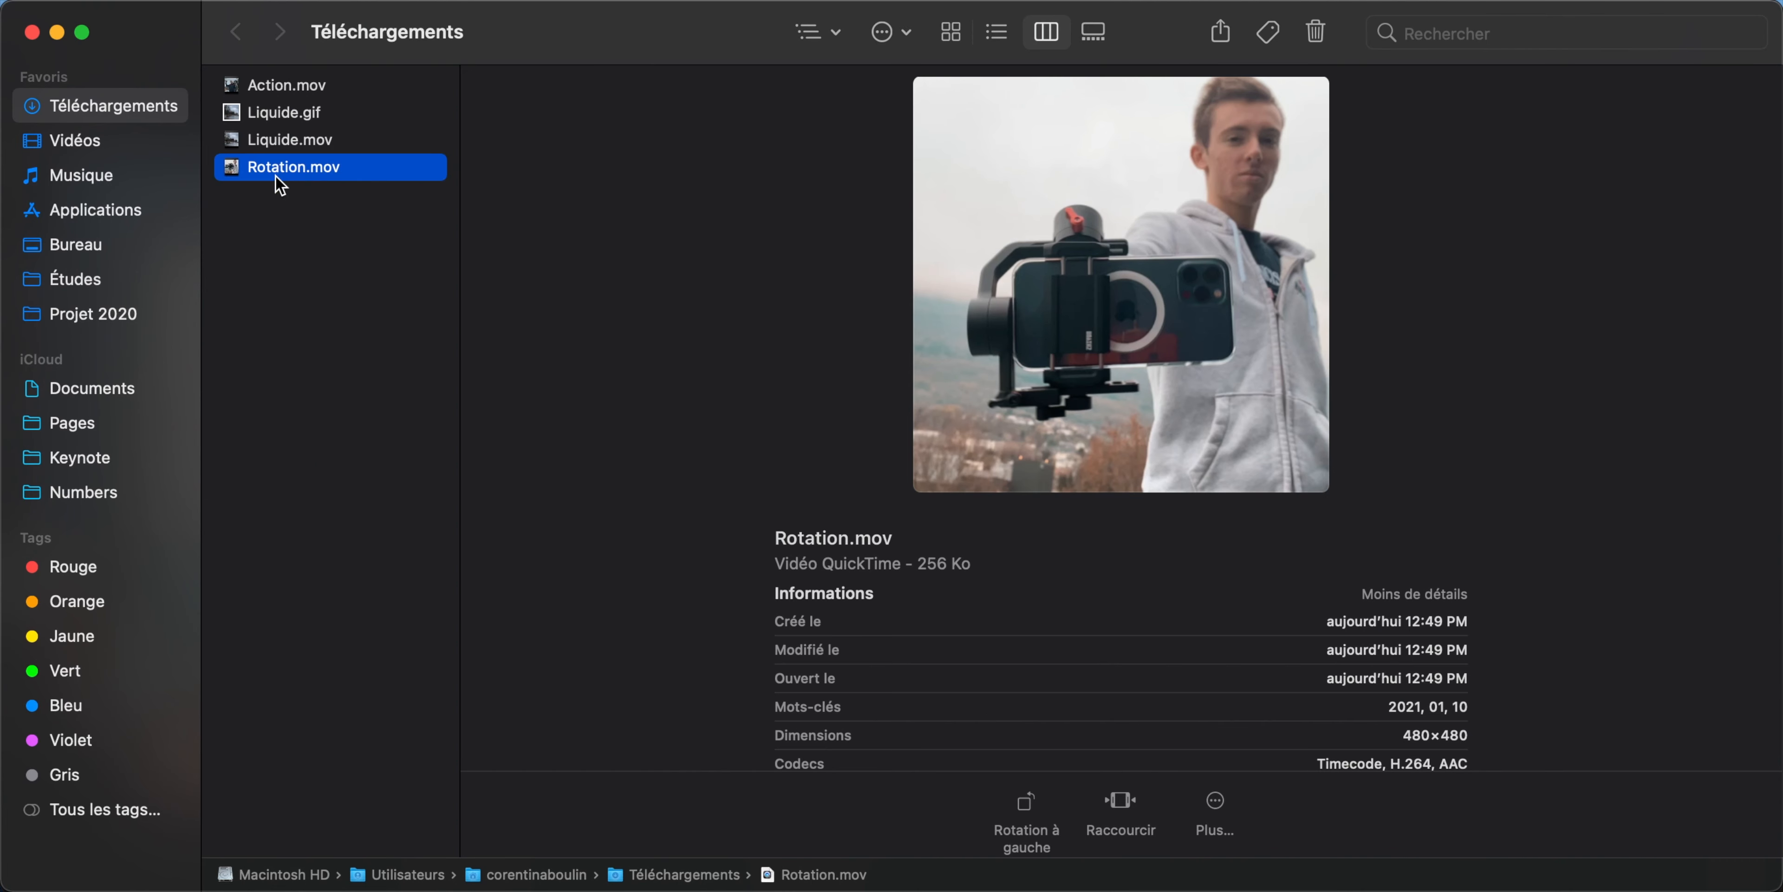
- Convert Rotation.mov to Rotation.gif in Gifski with a lowered frame rate, keeping the 480 × 480 dimensions
left_click_drag(275, 179, 877, 472)
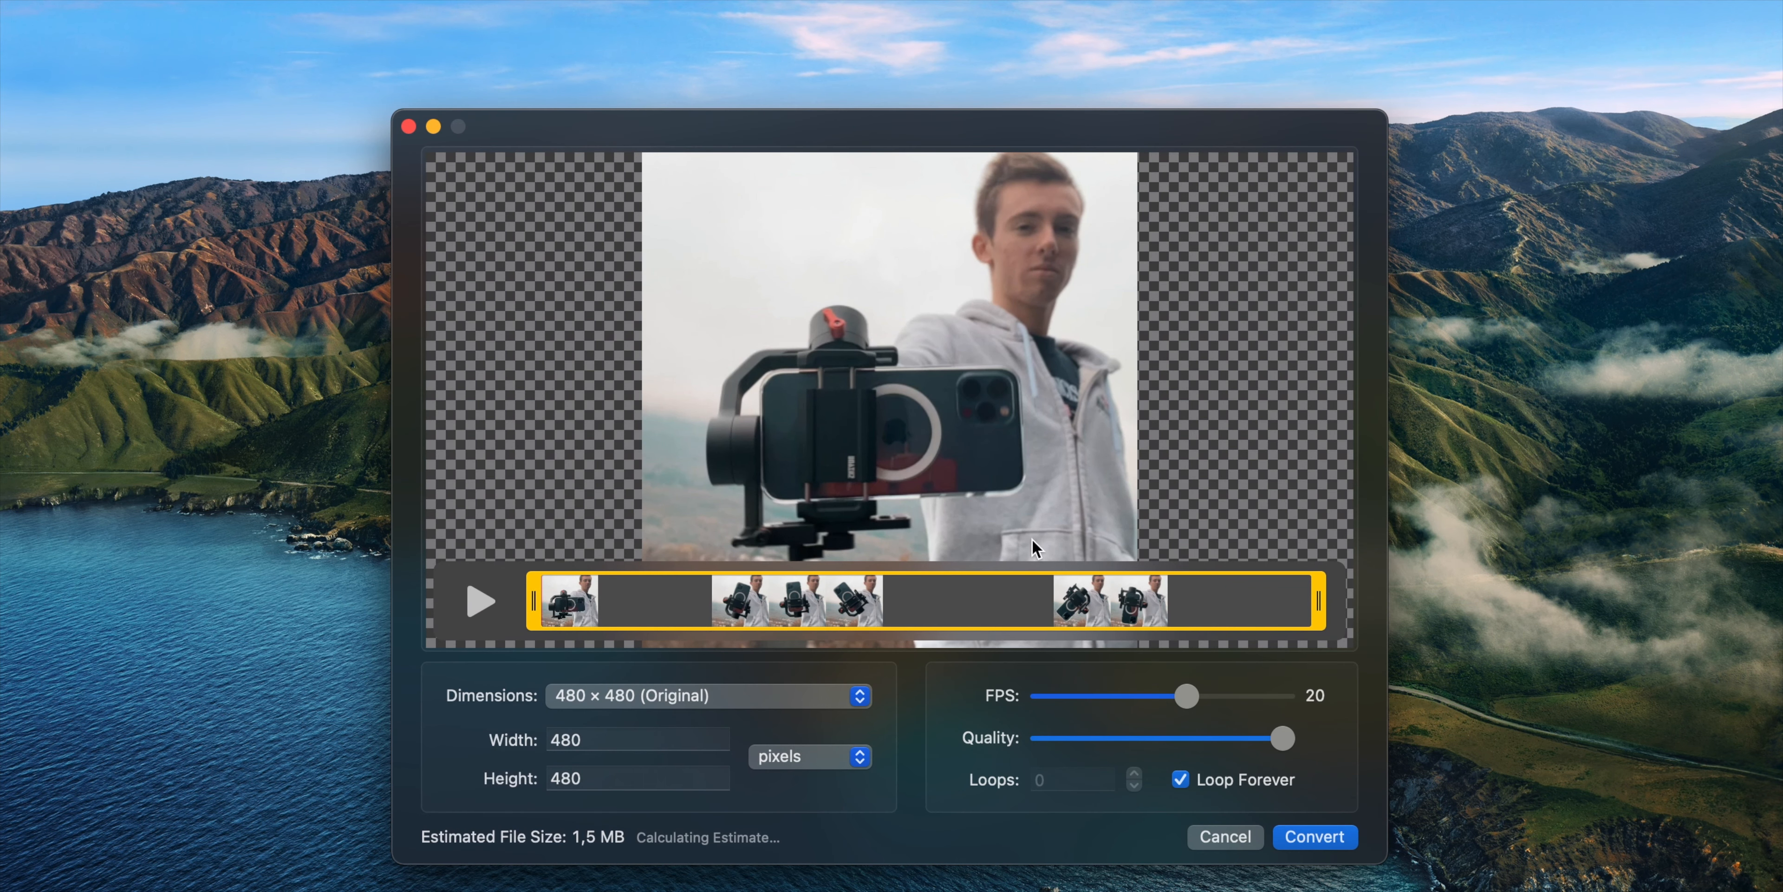
left_click_drag(1188, 701, 1147, 702)
left_click(1316, 837)
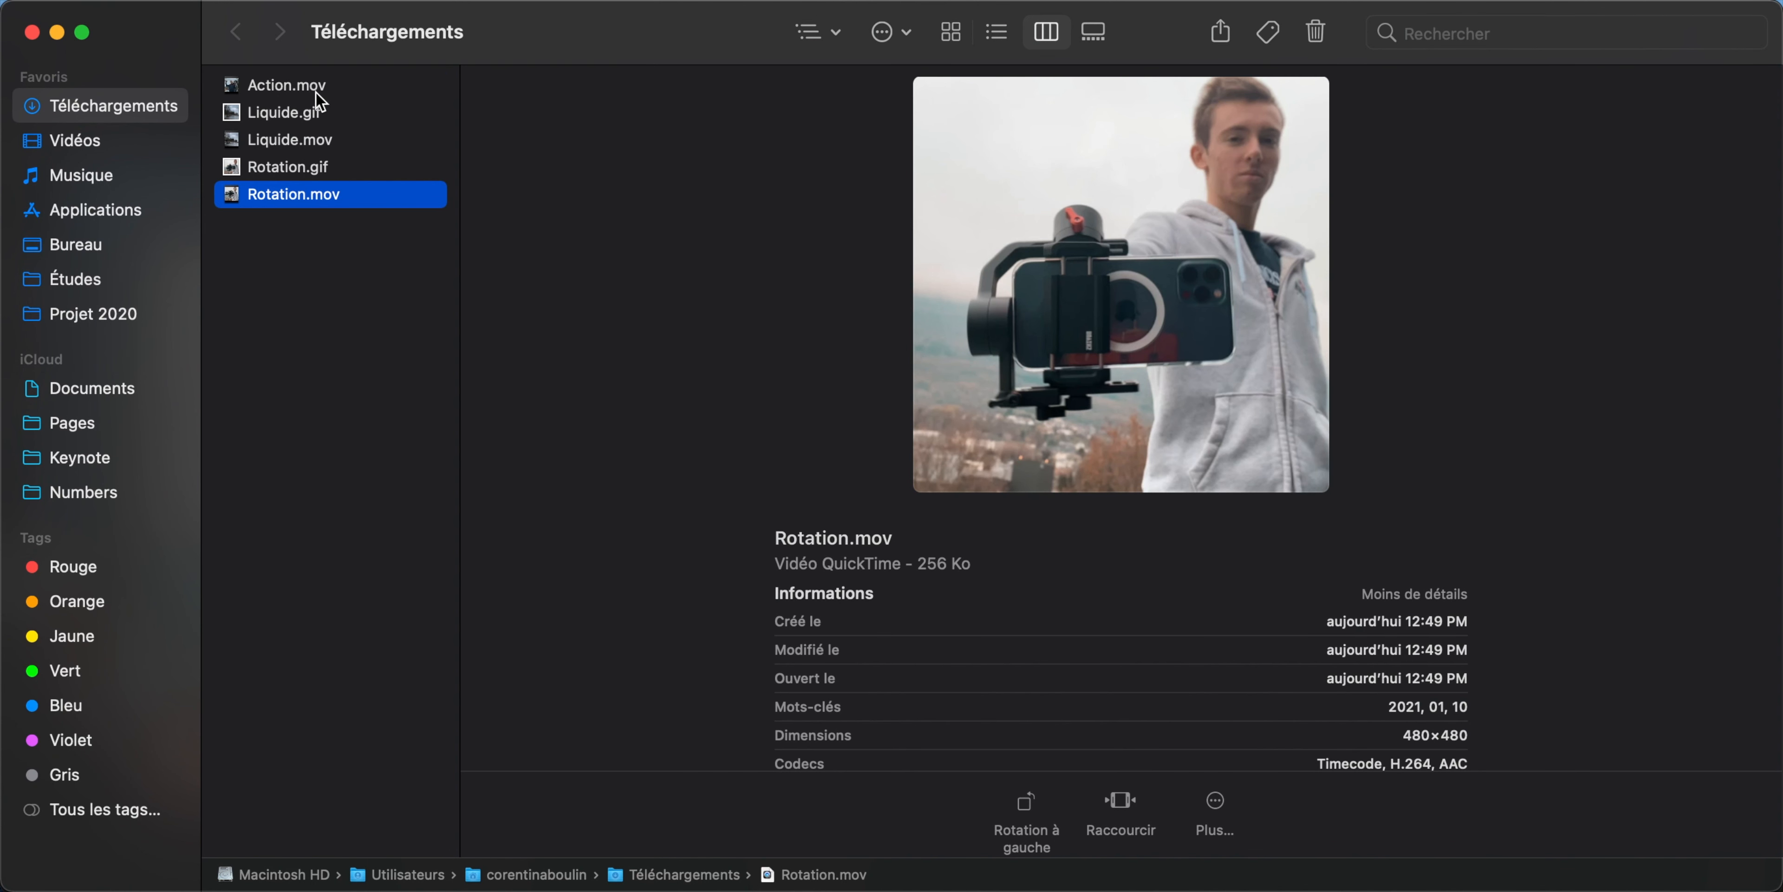
- Convert Action.mov in Gifski with a reduced frame rate and save it as Action.gif in the Téléchargements folder
left_click_drag(290, 84, 331, 439)
key("ctrl+Left")
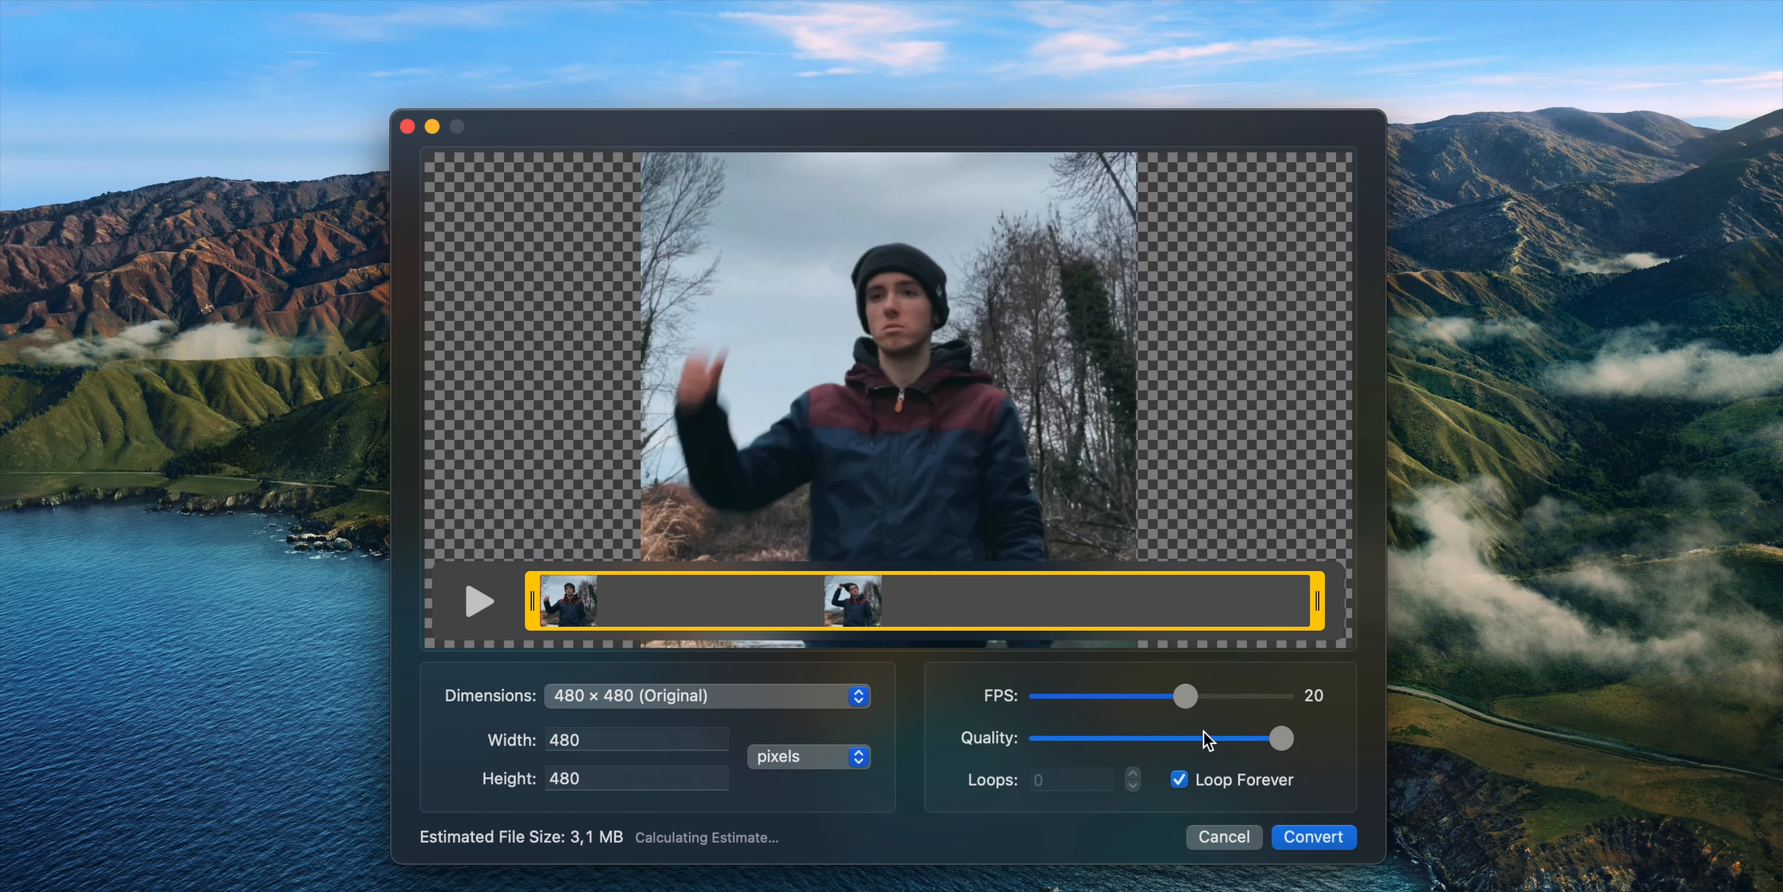
left_click_drag(1185, 696, 1147, 695)
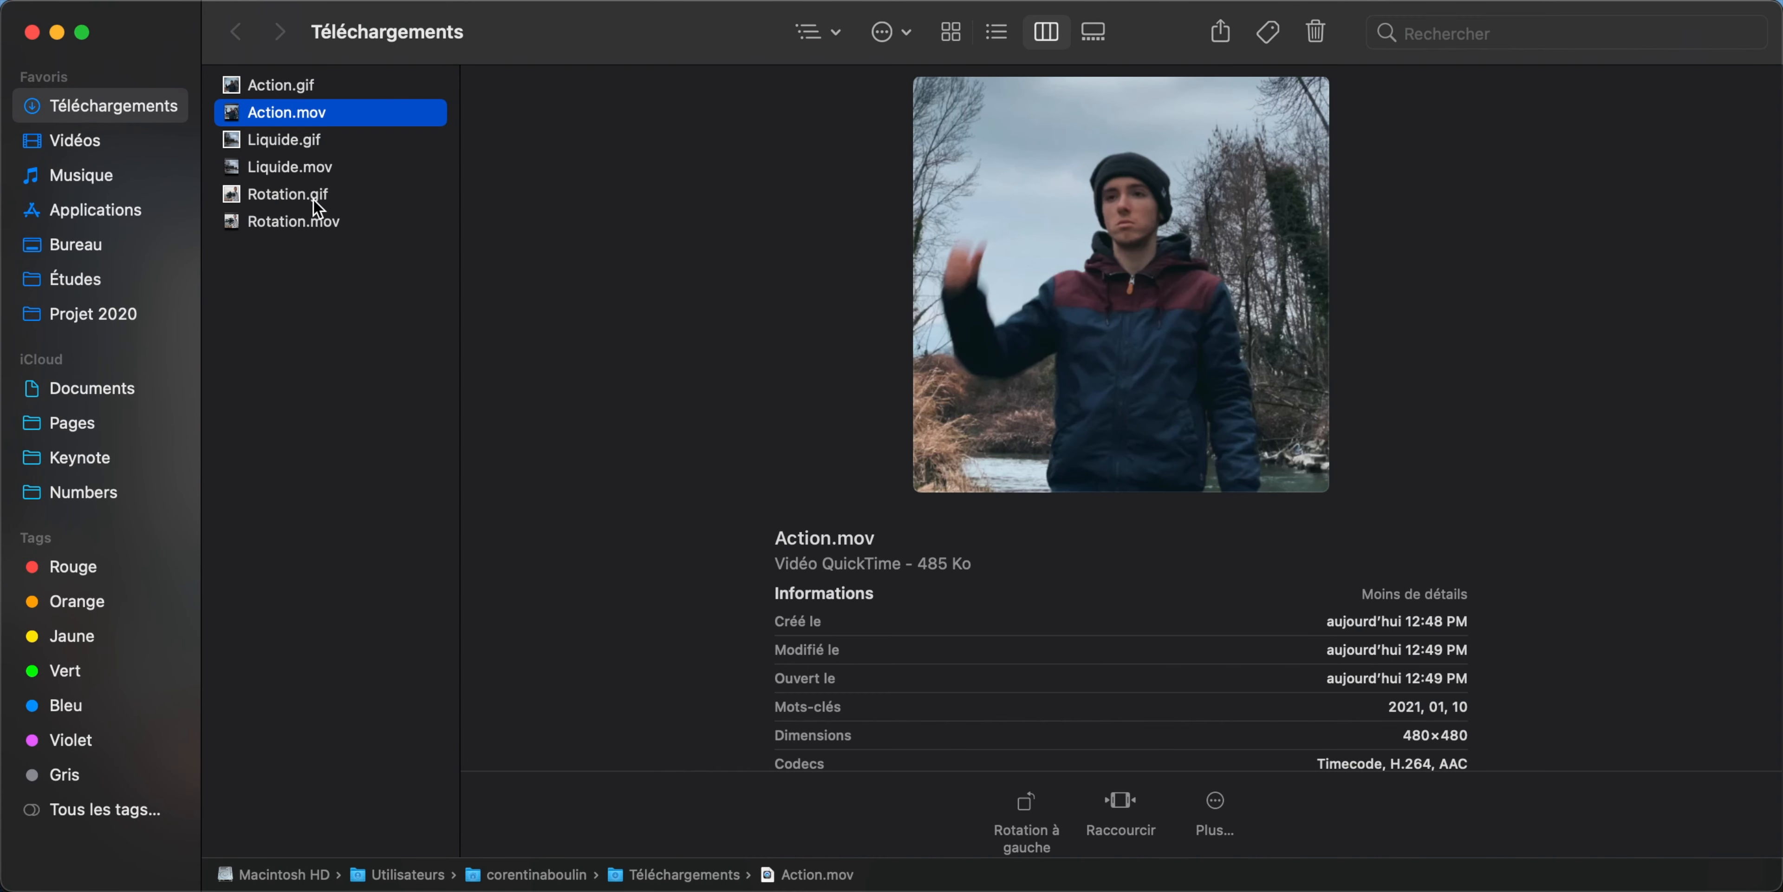
- Preview the converted Rotation.gif and Action.gif animations in the Téléchargements folder
left_click(314, 199)
key("space")
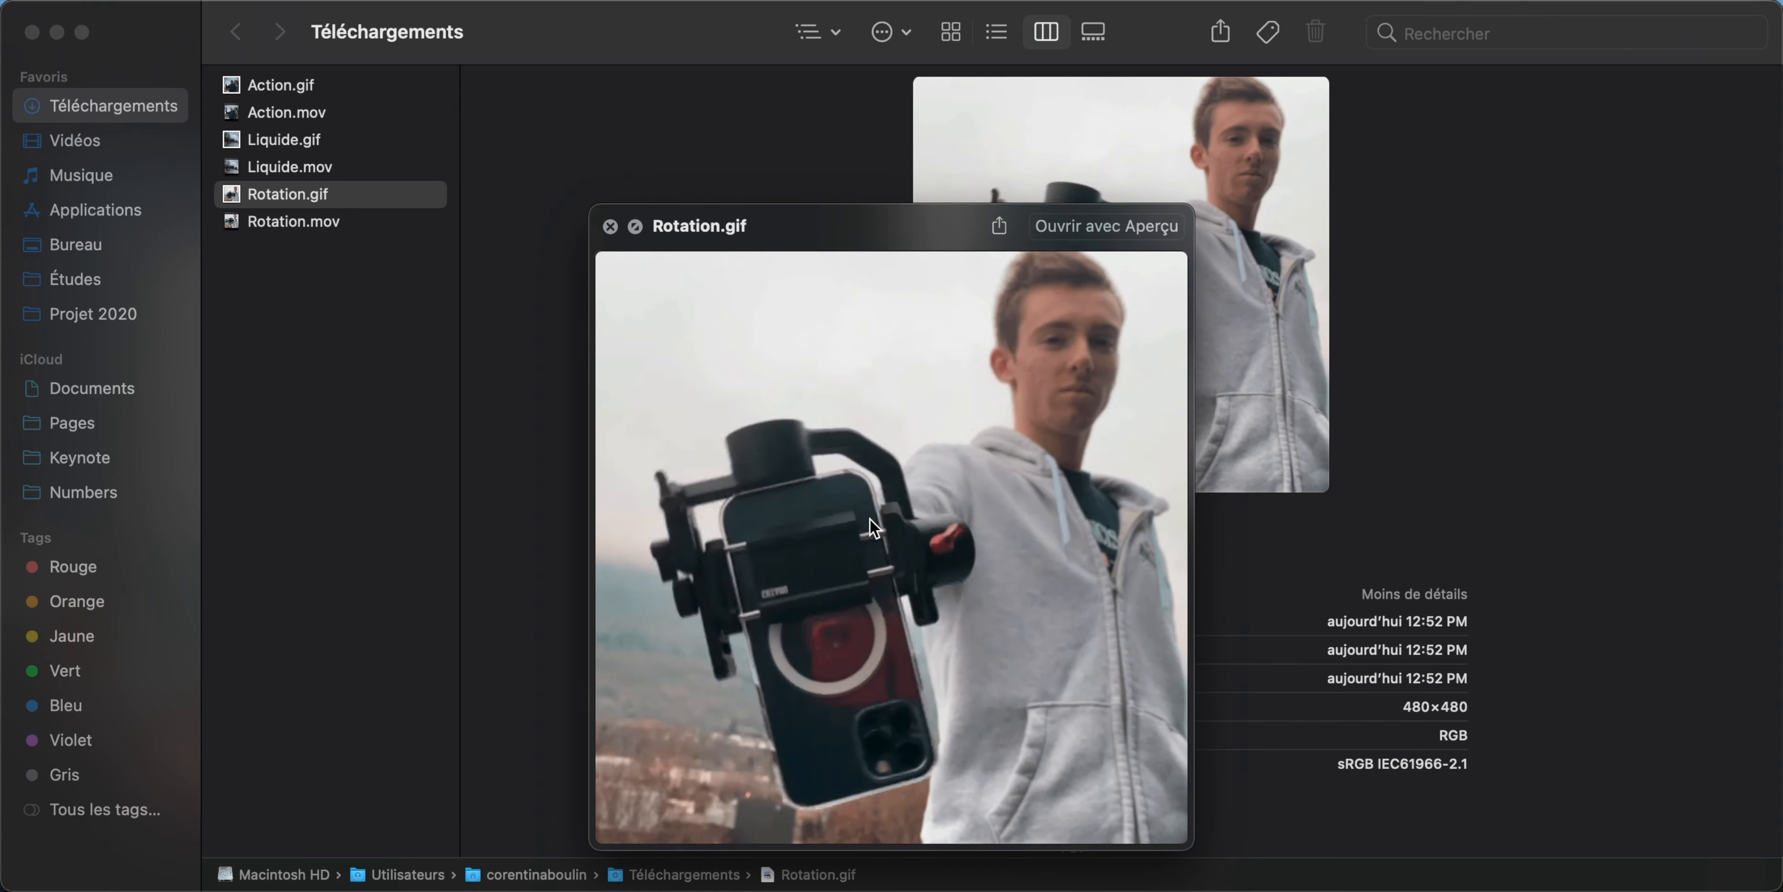
key("space")
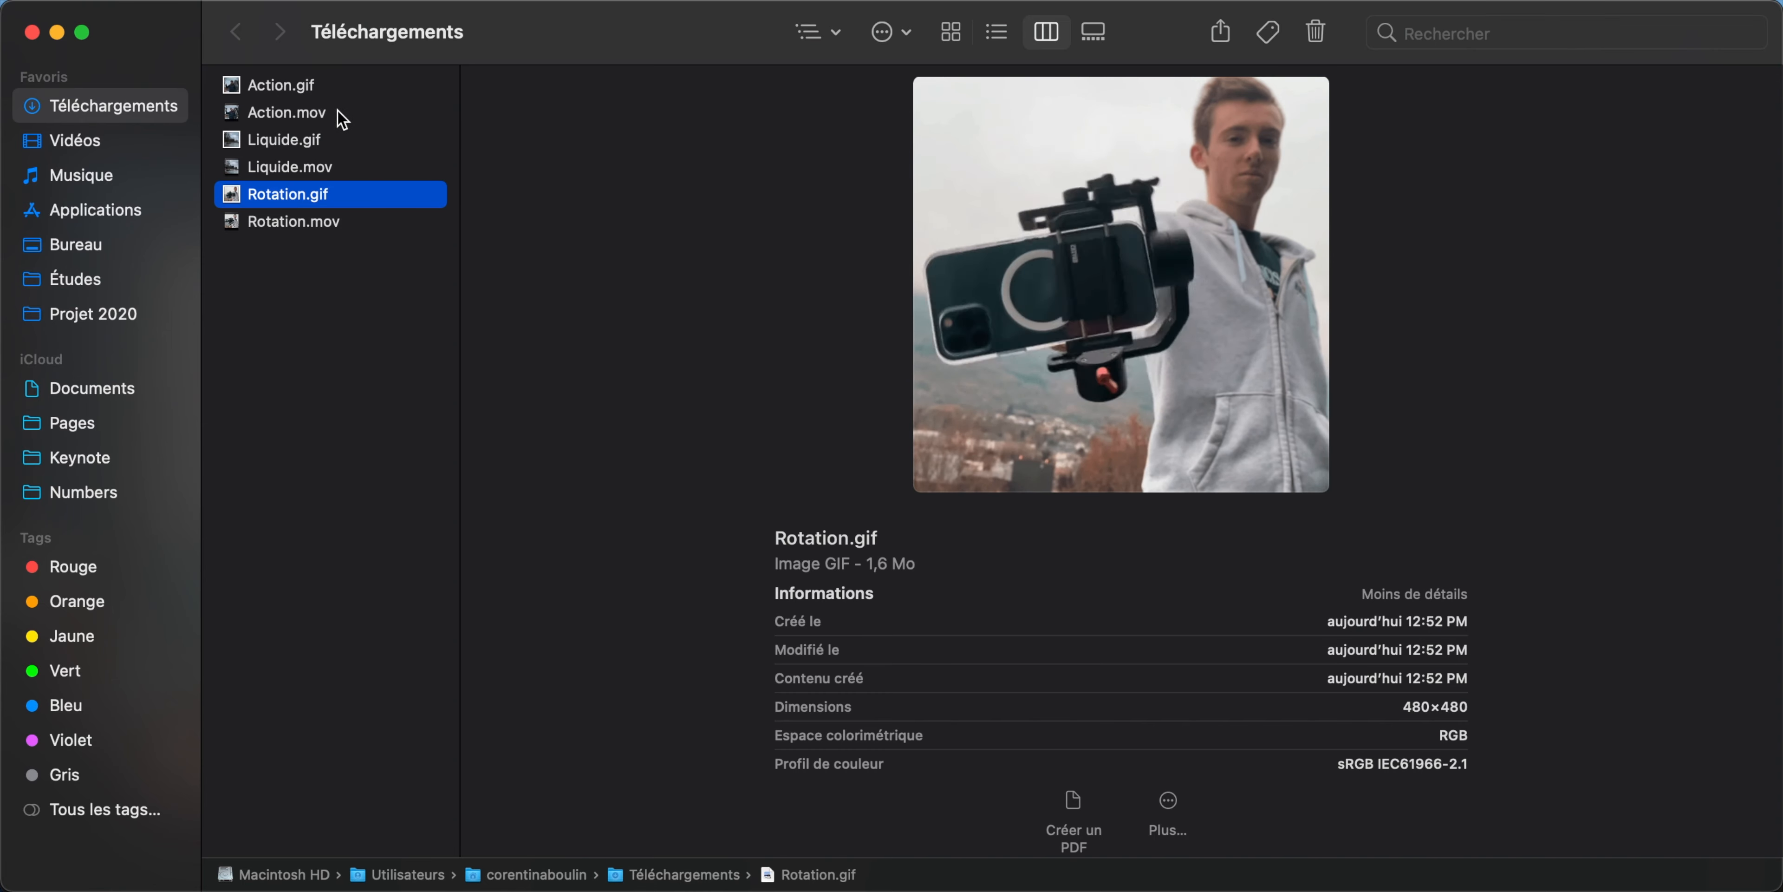
left_click(331, 87)
key("space")
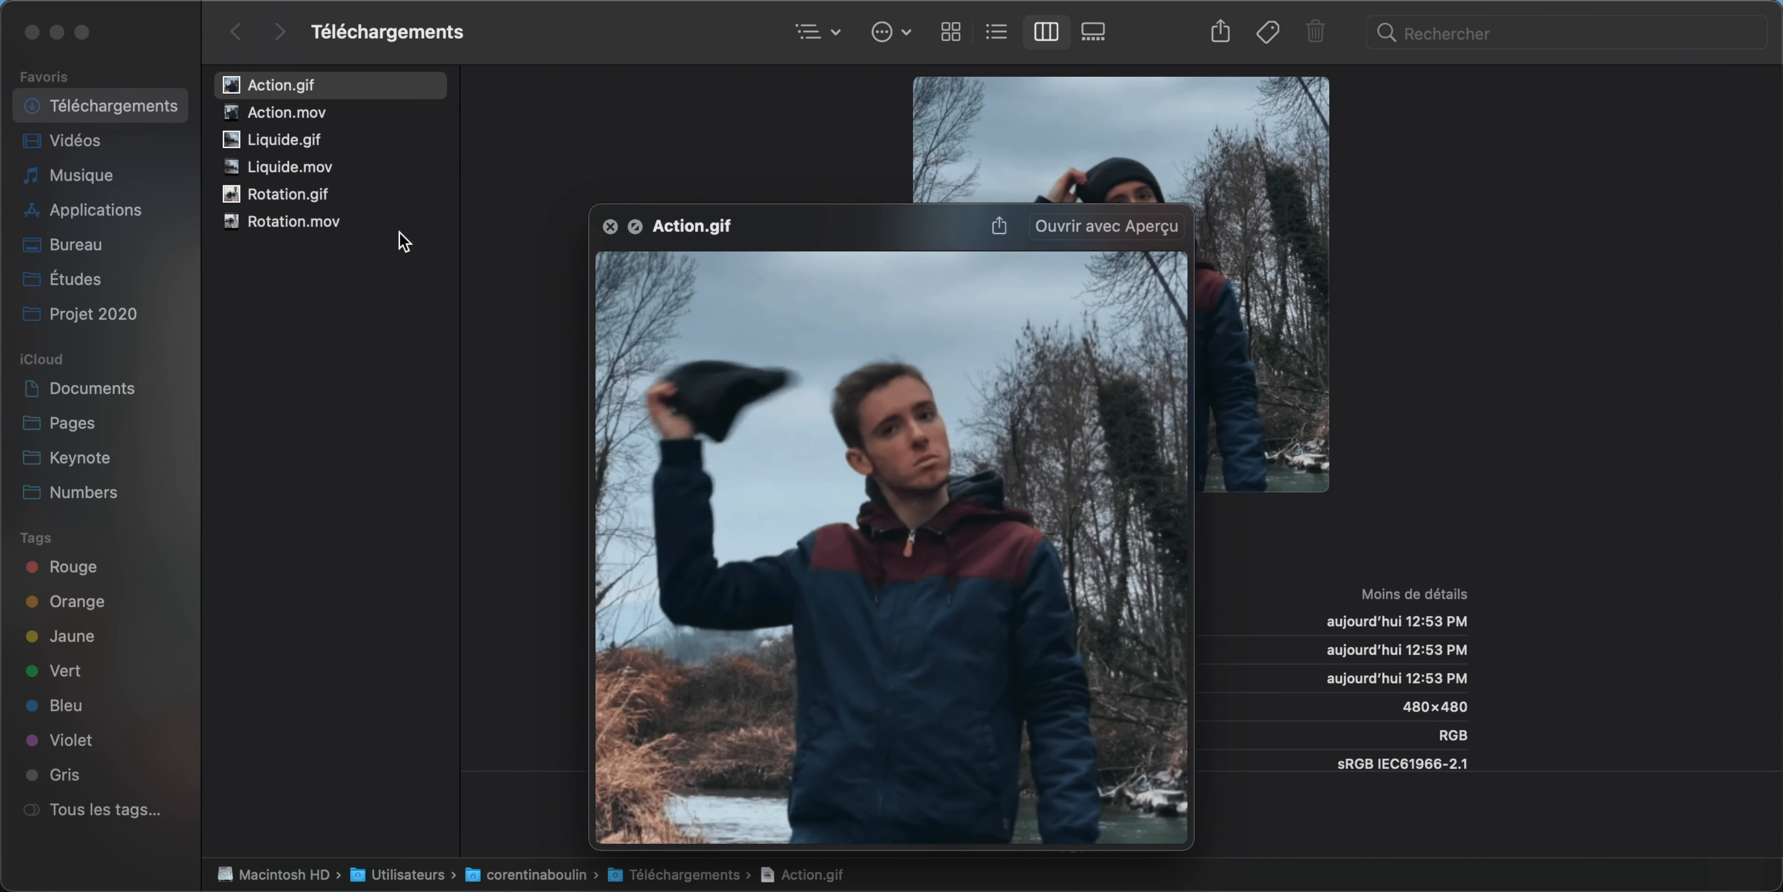